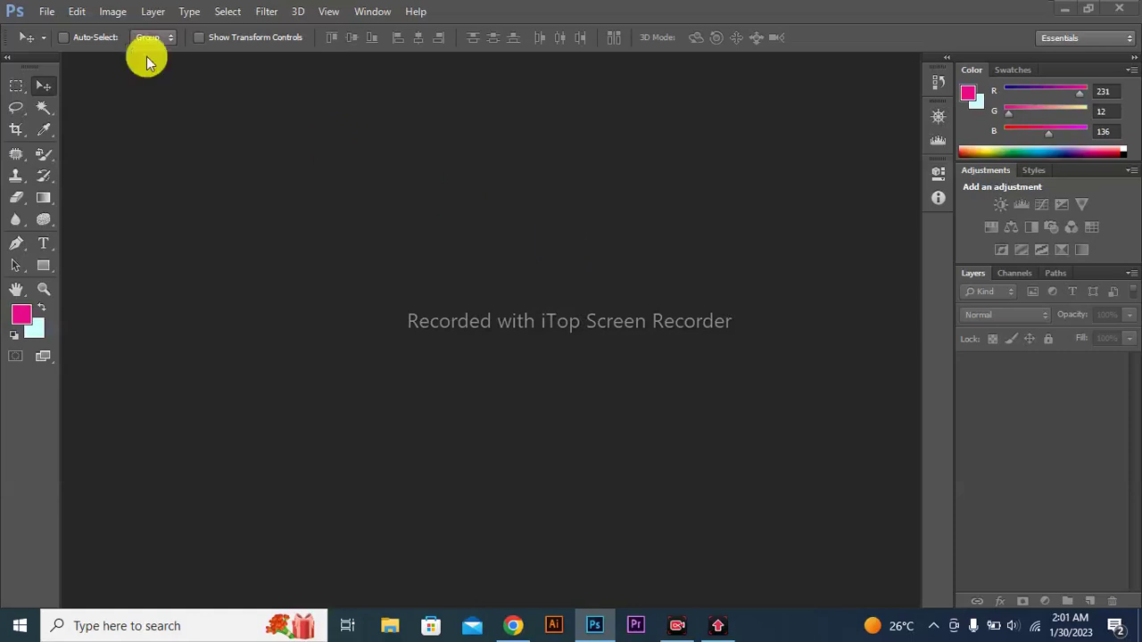
Step: Create a new 1920 x 1080 pixel RGB document at 150 pixels/inch with a white background
click(48, 12)
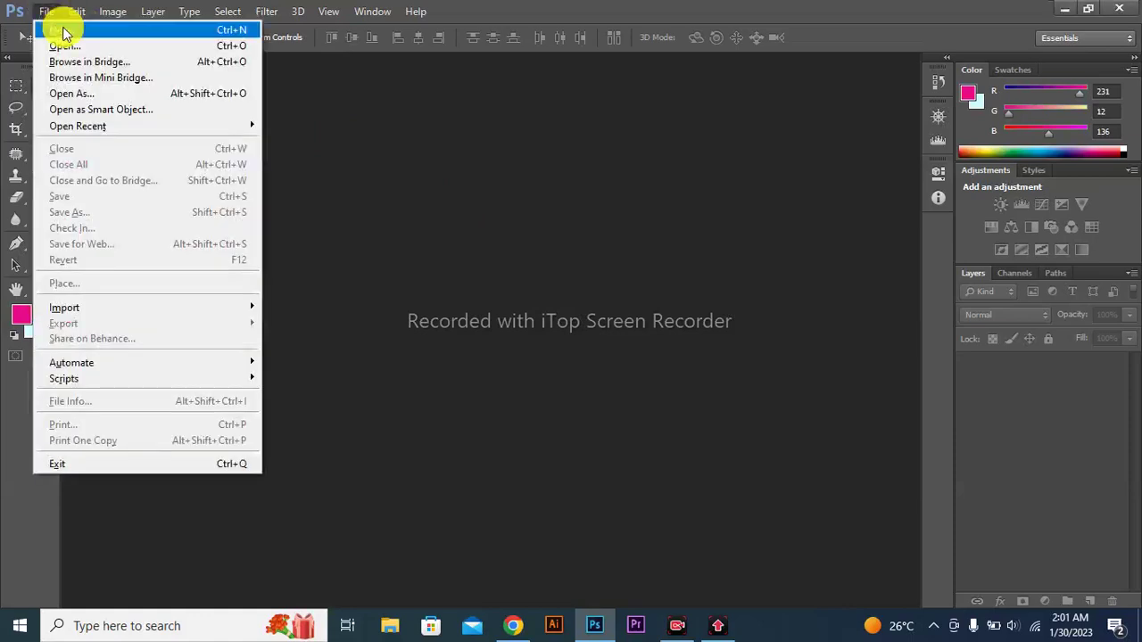
click(62, 31)
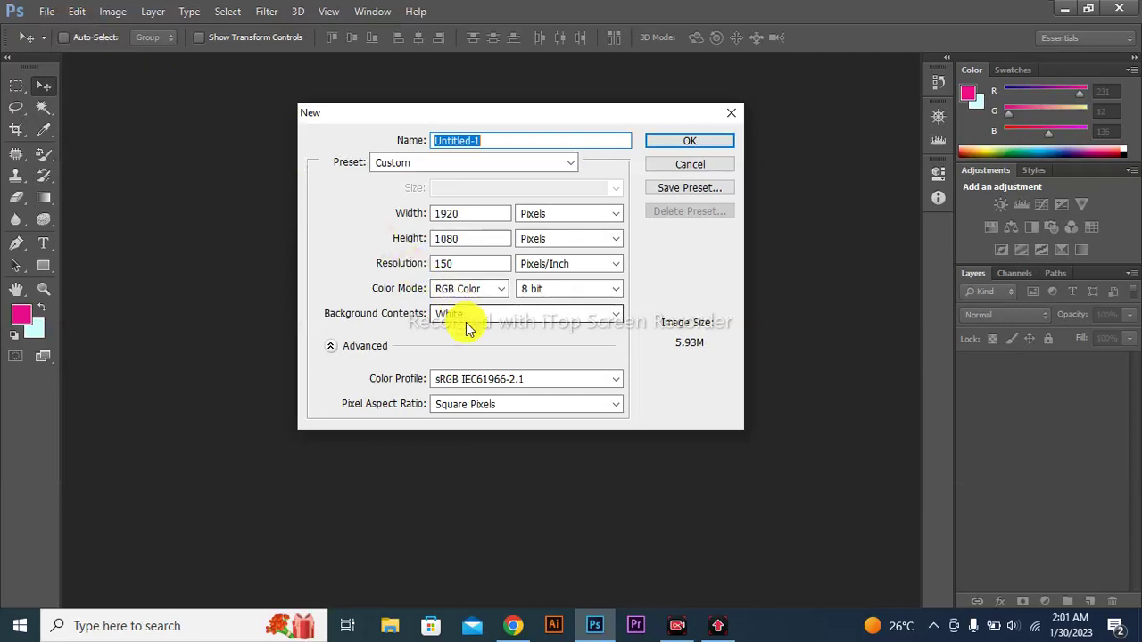
key(Return)
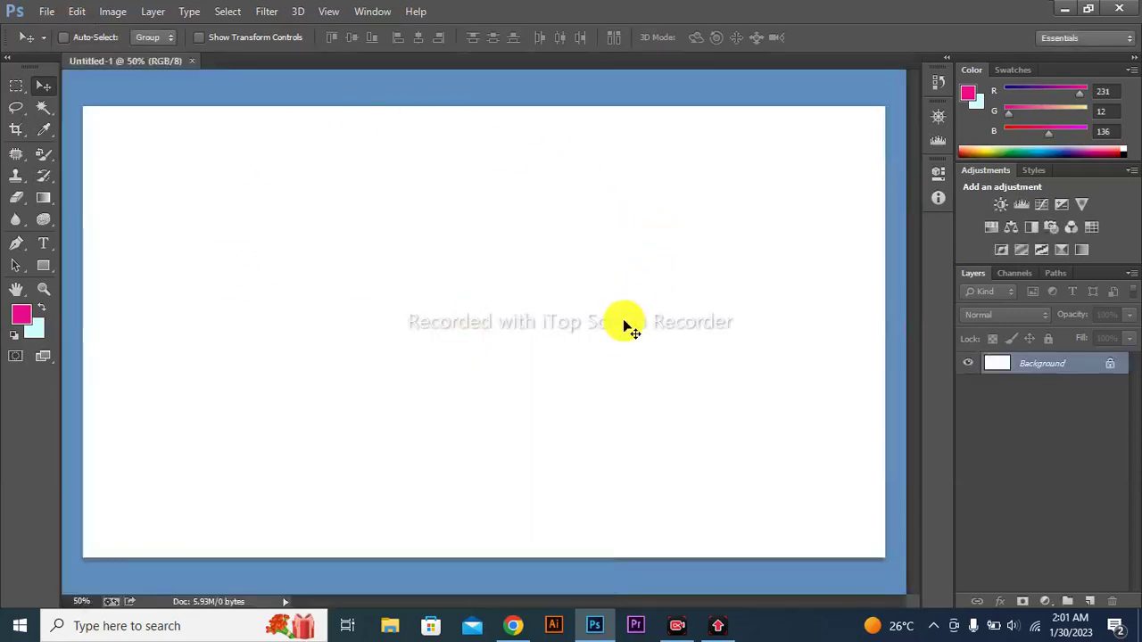
Step: Add the text "THINKING" to the canvas in Plasma Drip BRK at 24 pt
click(42, 244)
click(340, 255)
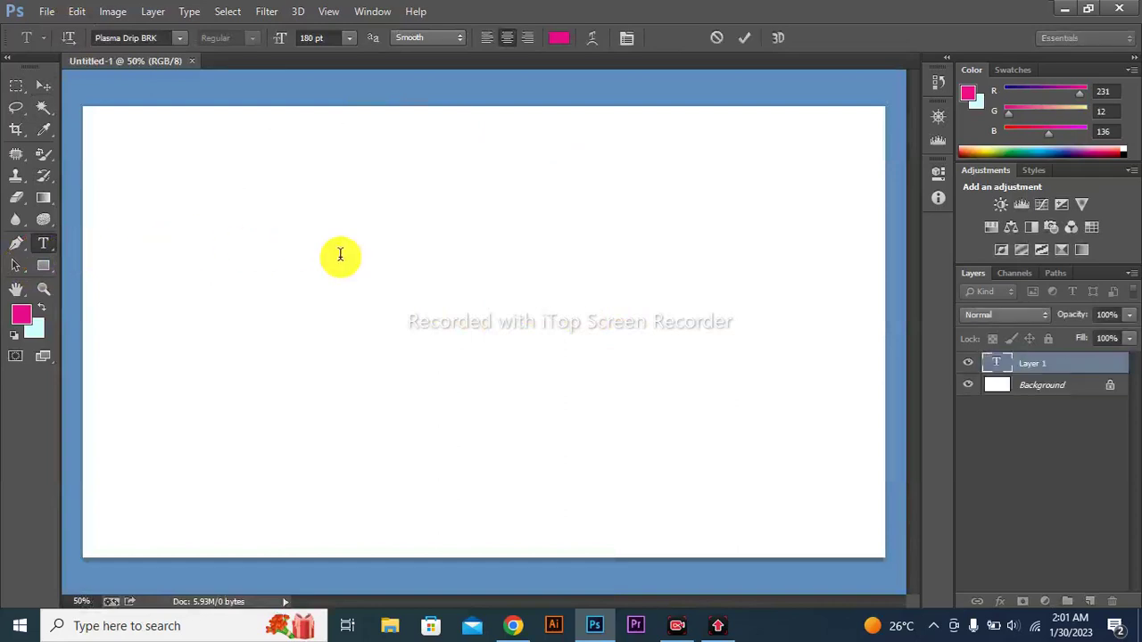
click(349, 37)
click(339, 139)
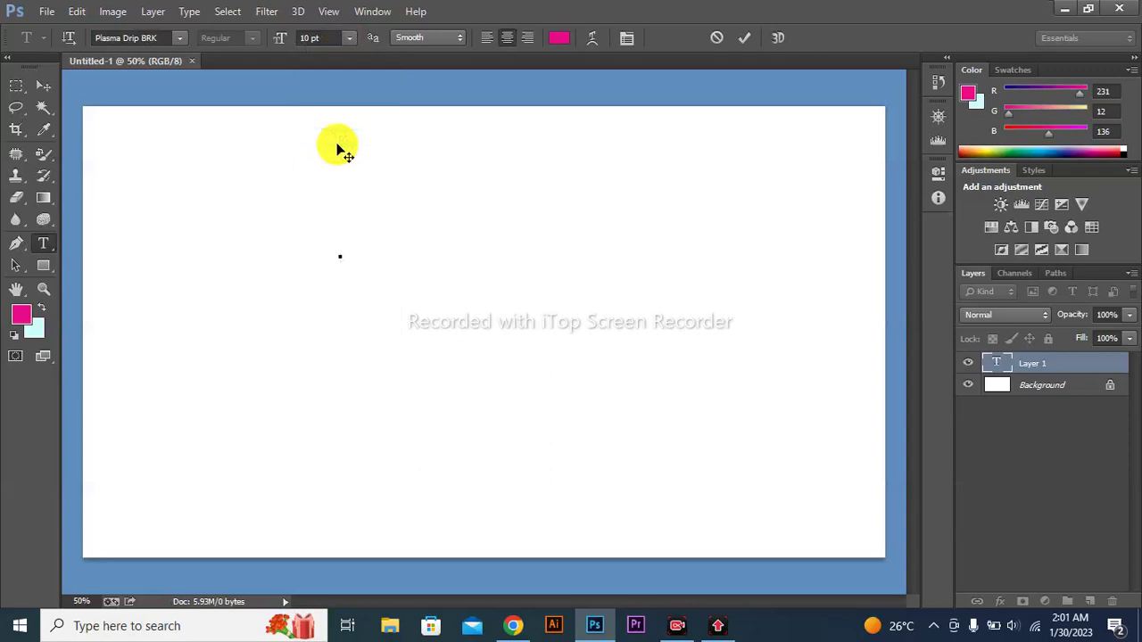
click(350, 38)
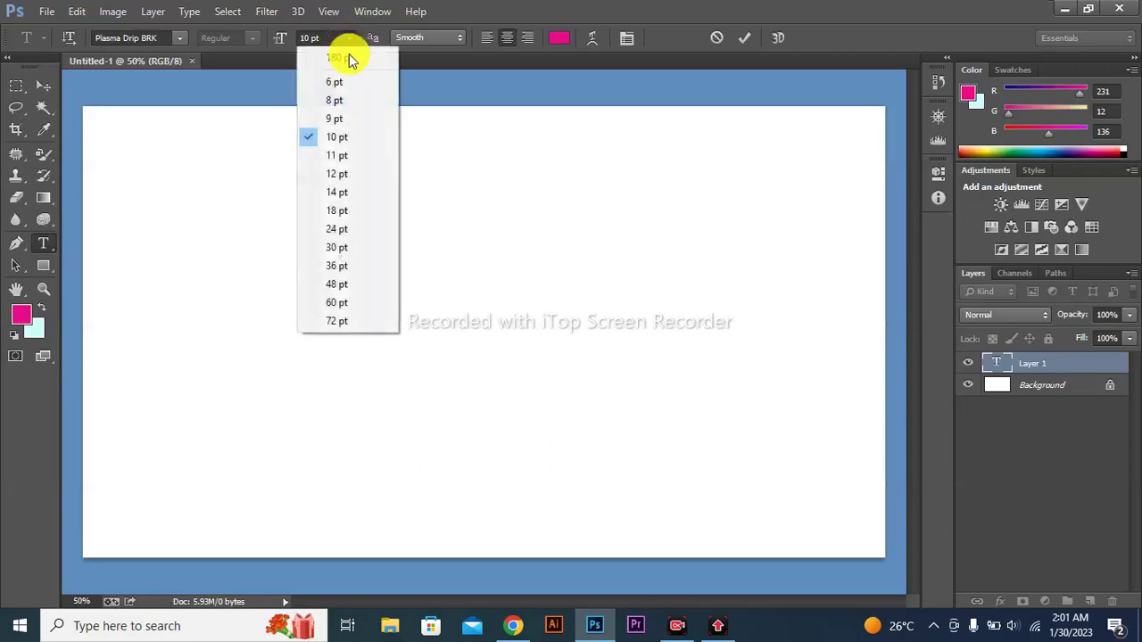
click(339, 232)
text(THANKING)
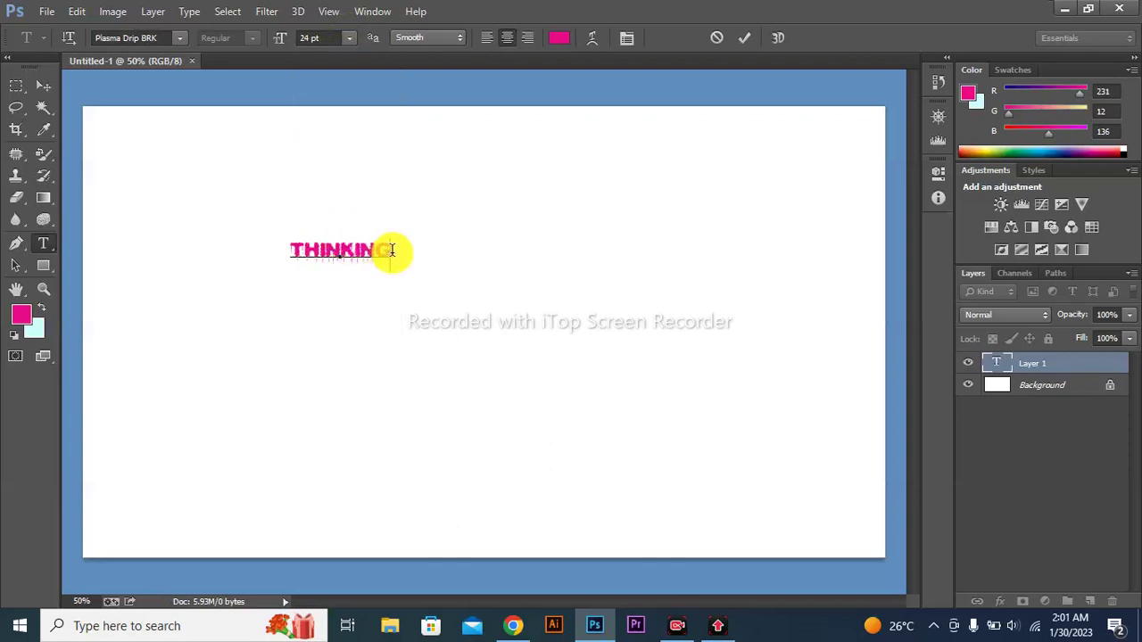
Step: Enlarge the THINKING text to 76 pt and move it to the middle of the canvas
drag(394, 249, 267, 247)
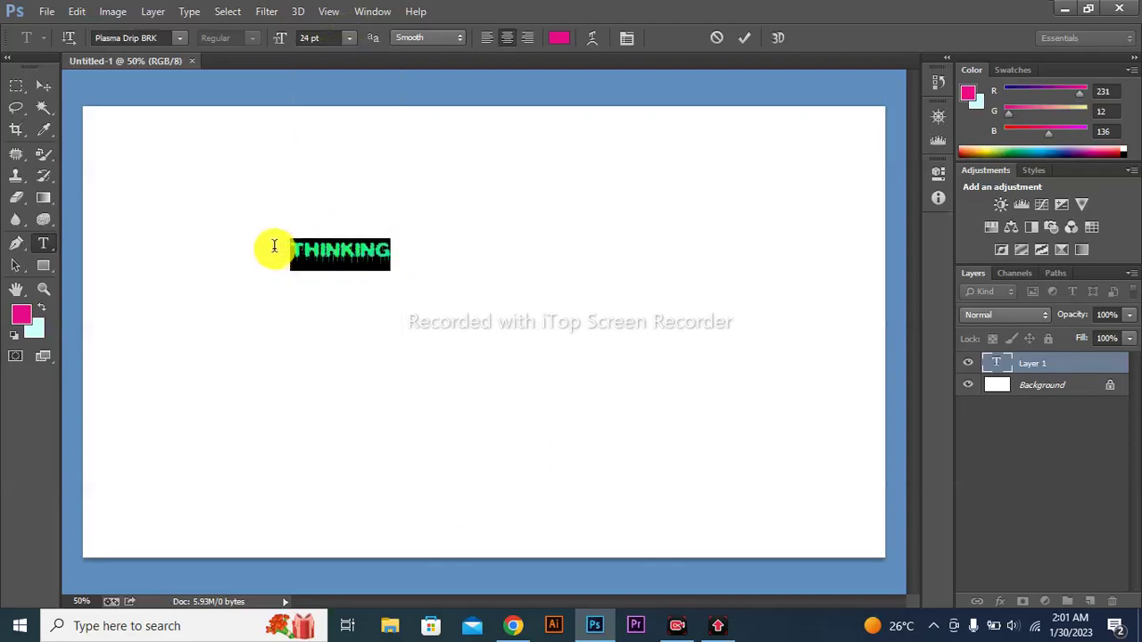
drag(288, 40, 316, 39)
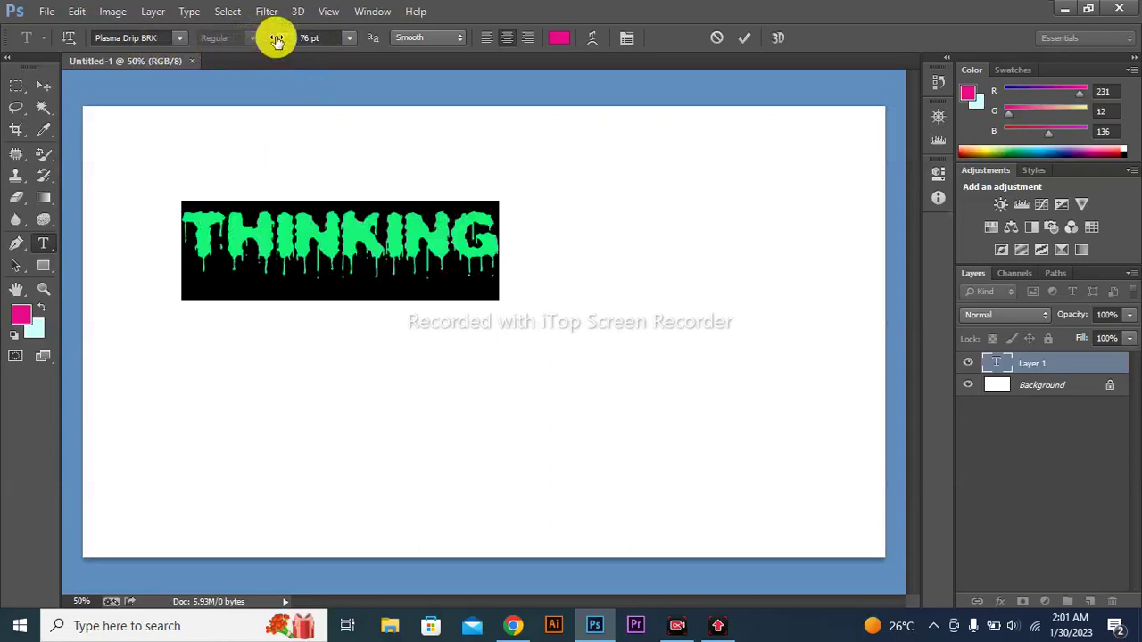
click(38, 87)
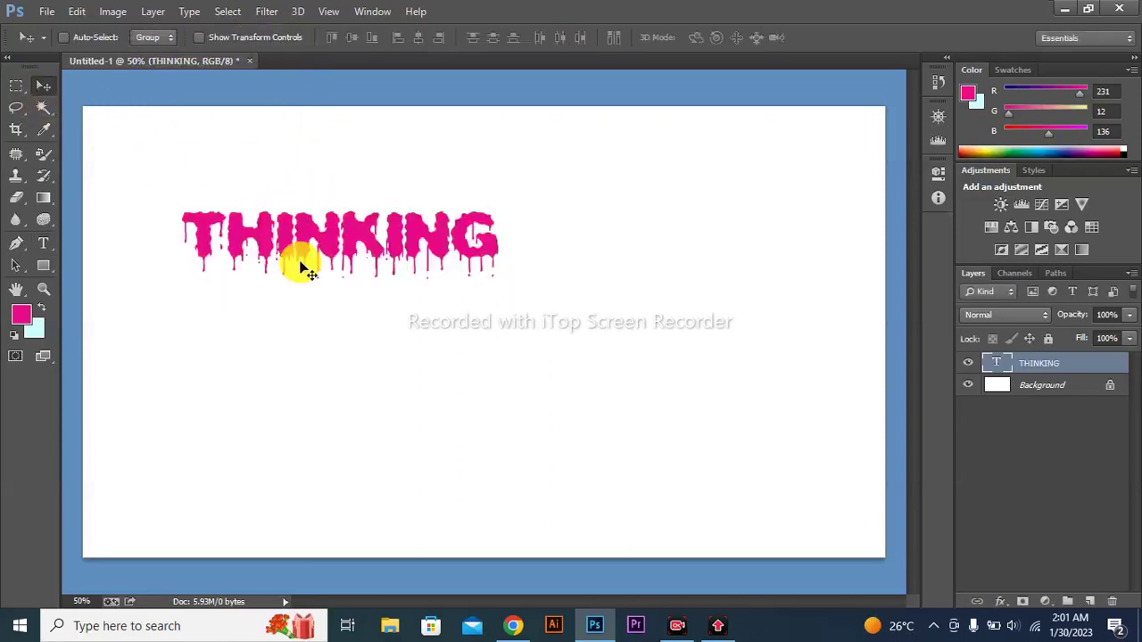
drag(300, 262, 415, 315)
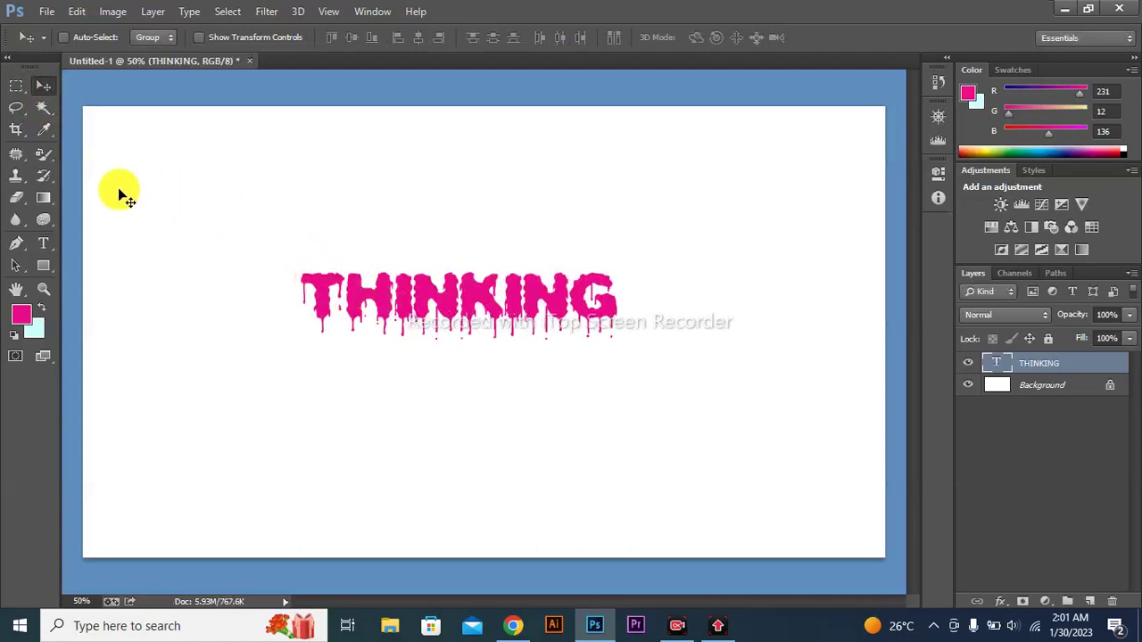
Step: Increase the font size of only the letter T so it stands taller than the rest of THINKING
key(t)
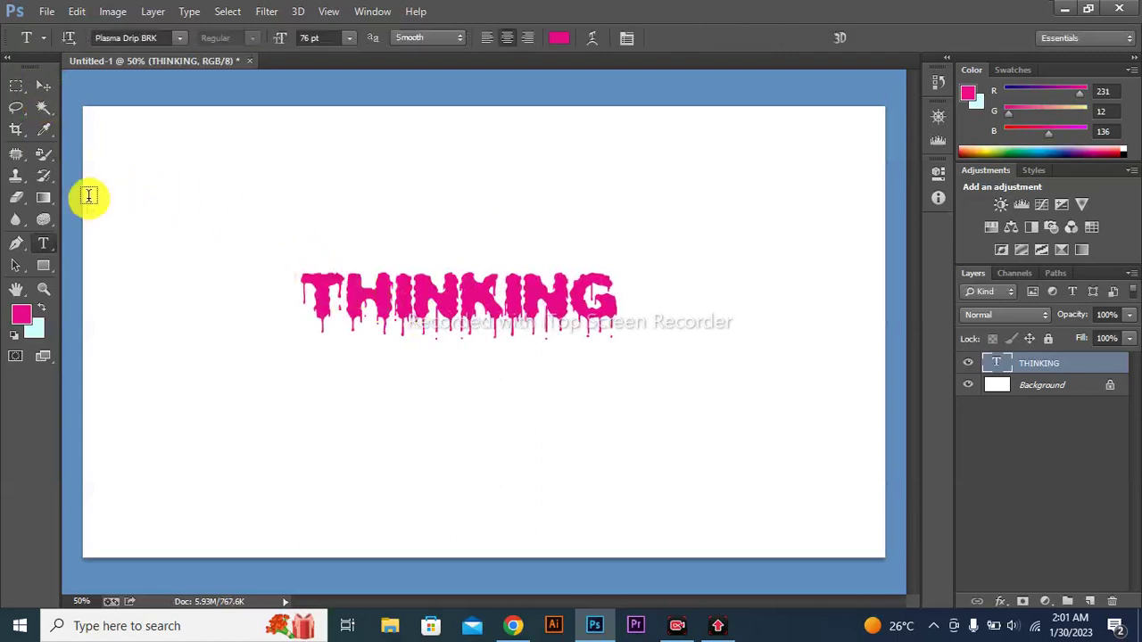
drag(342, 306, 306, 295)
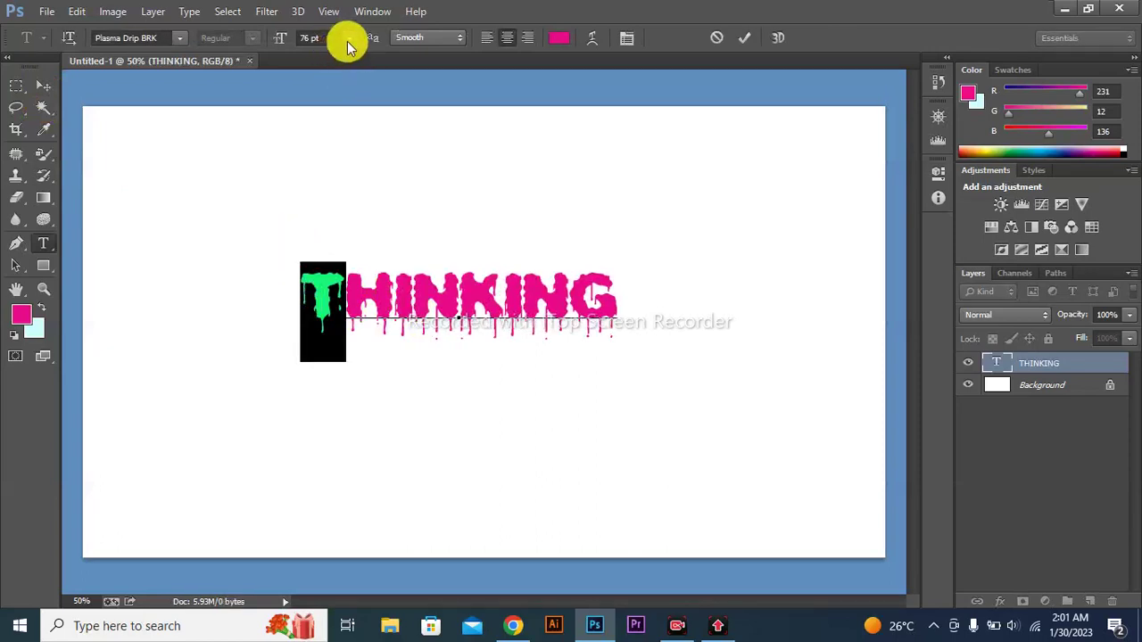
mouse_move(280, 38)
mouse_down()
mouse_move(324, 36)
mouse_move(293, 35)
mouse_up()
click(45, 85)
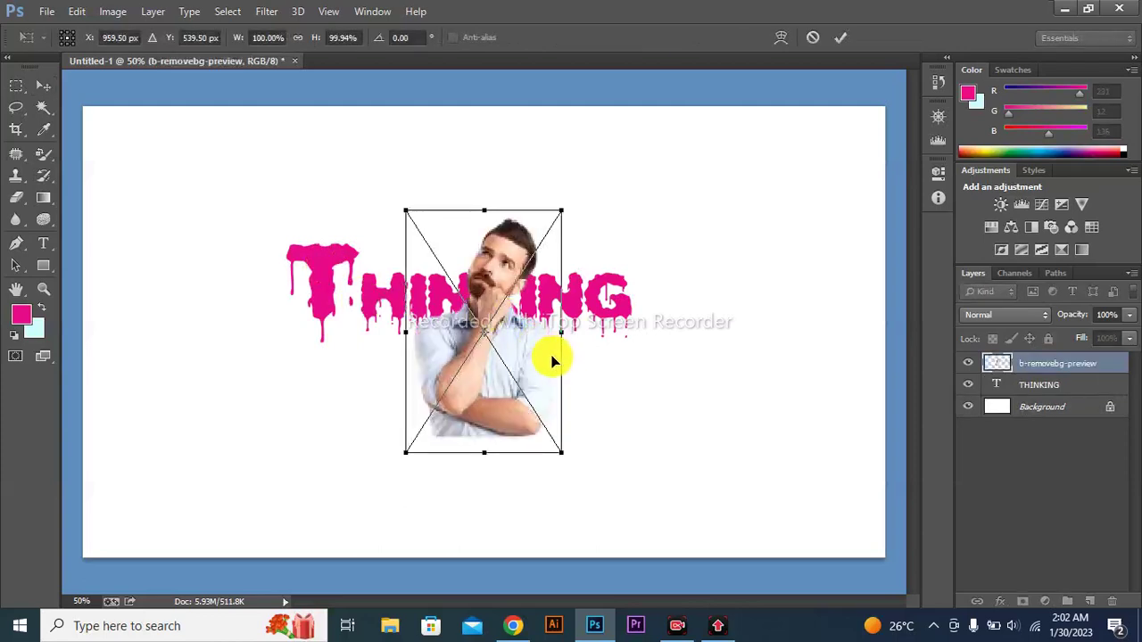
Step: Place the b-removebg-preview image of the man over the letter T and lower its layer opacity to 35%
key(Return)
drag(491, 365, 308, 264)
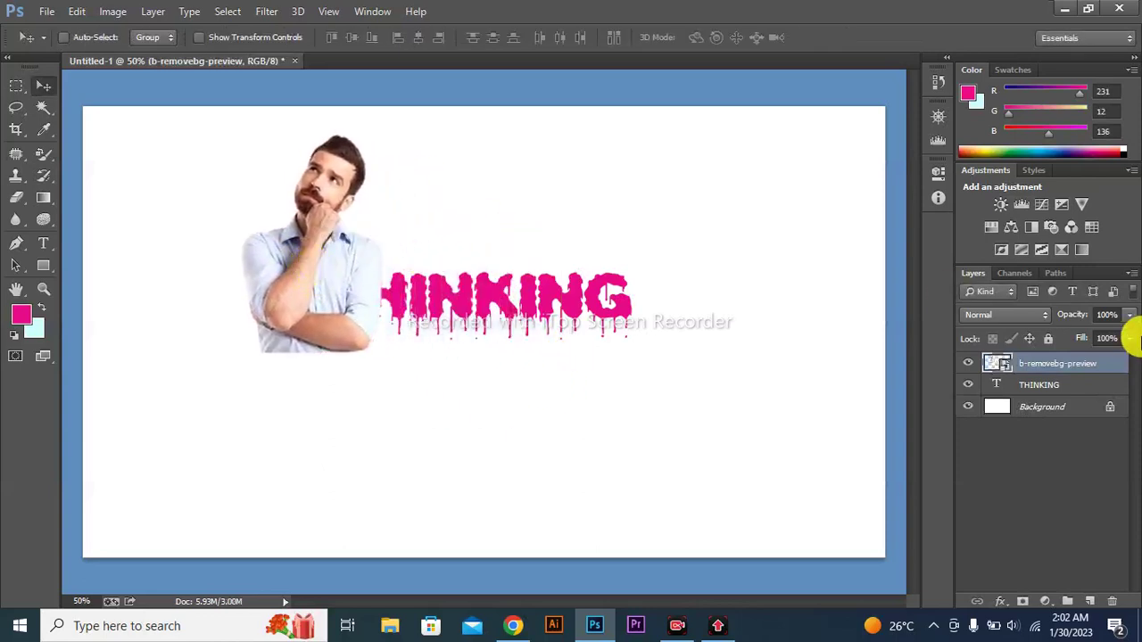
click(1128, 315)
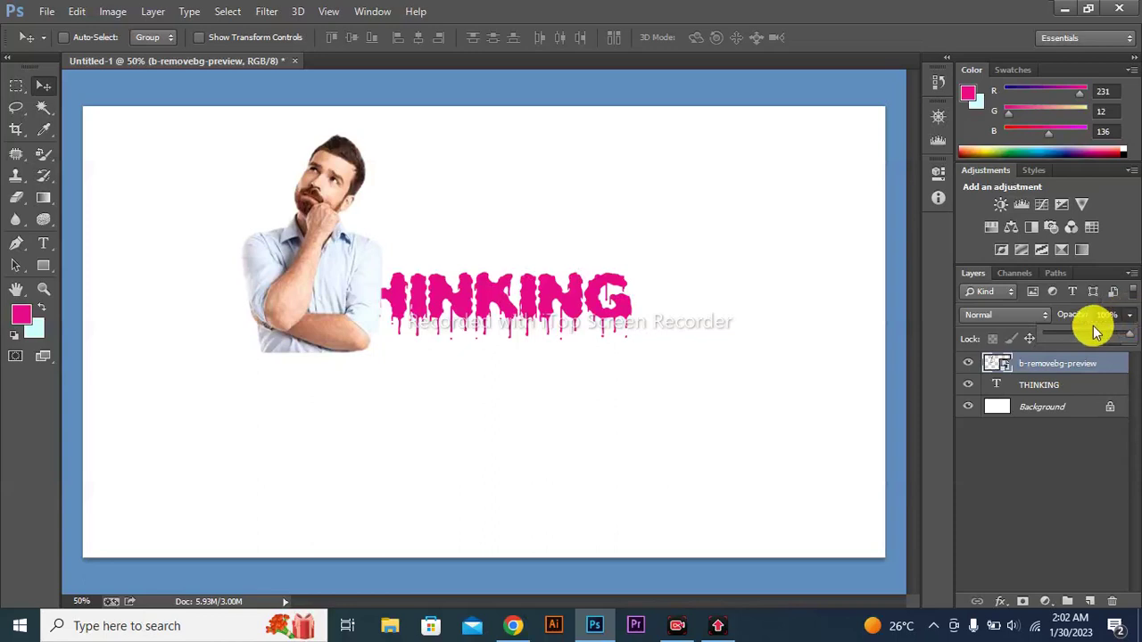
drag(1087, 335, 1065, 330)
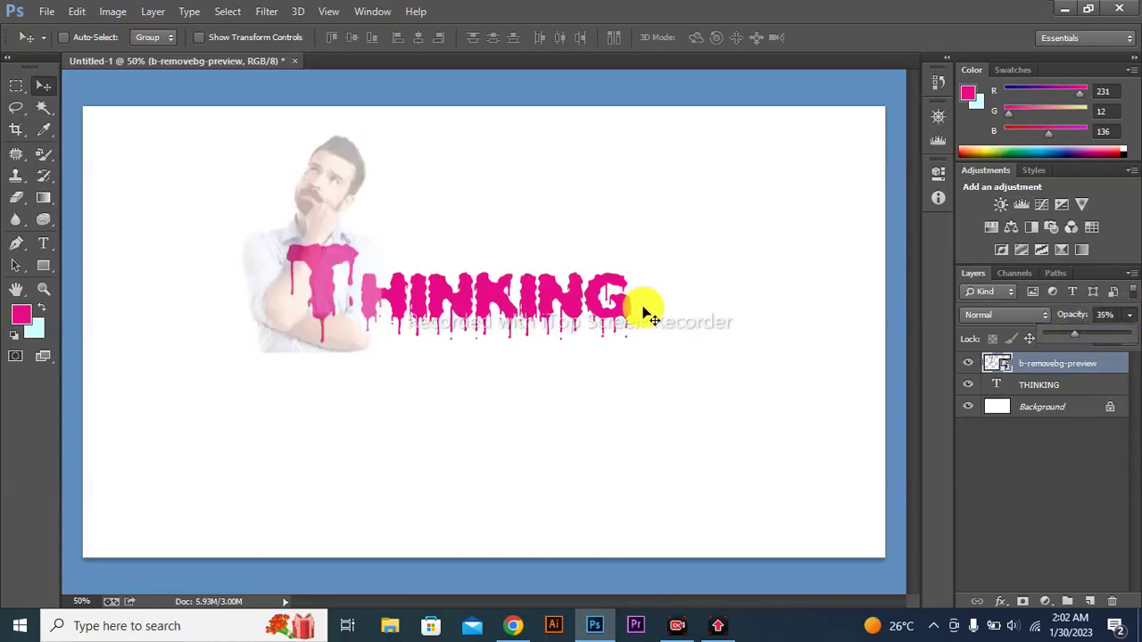
click(346, 329)
drag(346, 332, 346, 333)
mouse_move(327, 235)
mouse_down()
mouse_move(322, 204)
mouse_move(323, 221)
mouse_move(307, 225)
mouse_up()
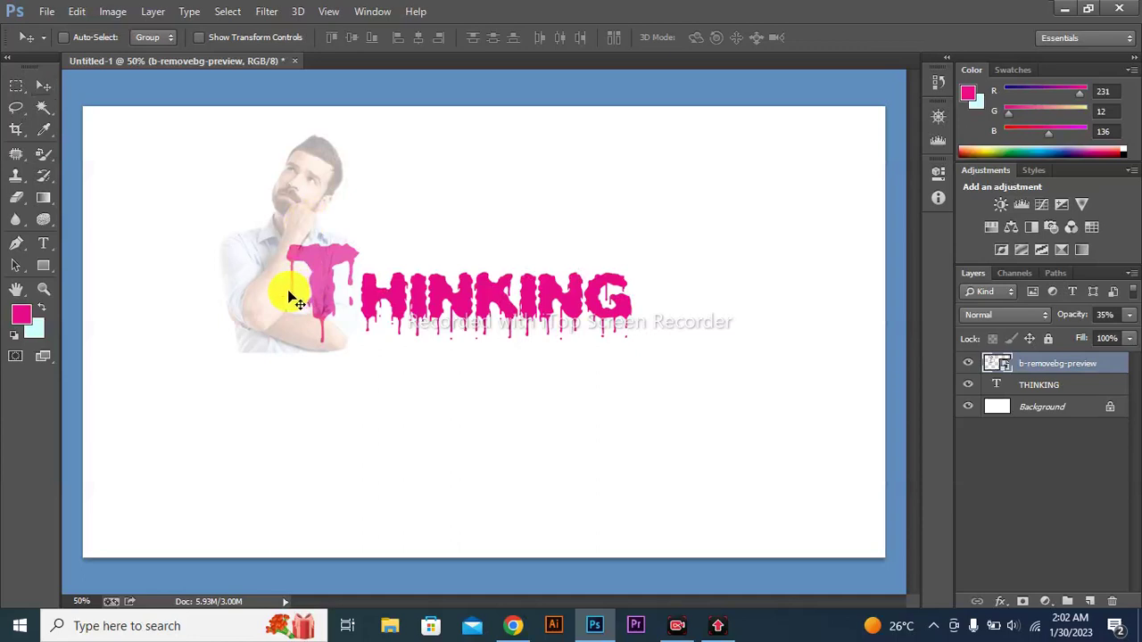
Step: Scale the man's image to about 76% width and 83% height, and position it so his body covers the T
key(ctrl+t)
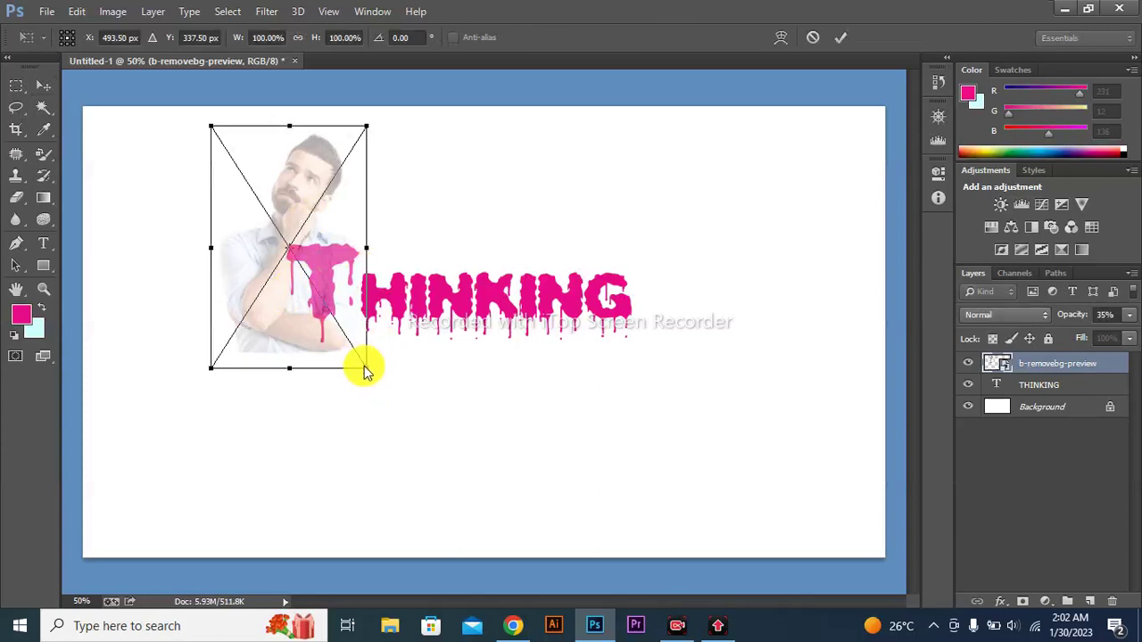
drag(363, 365, 345, 349)
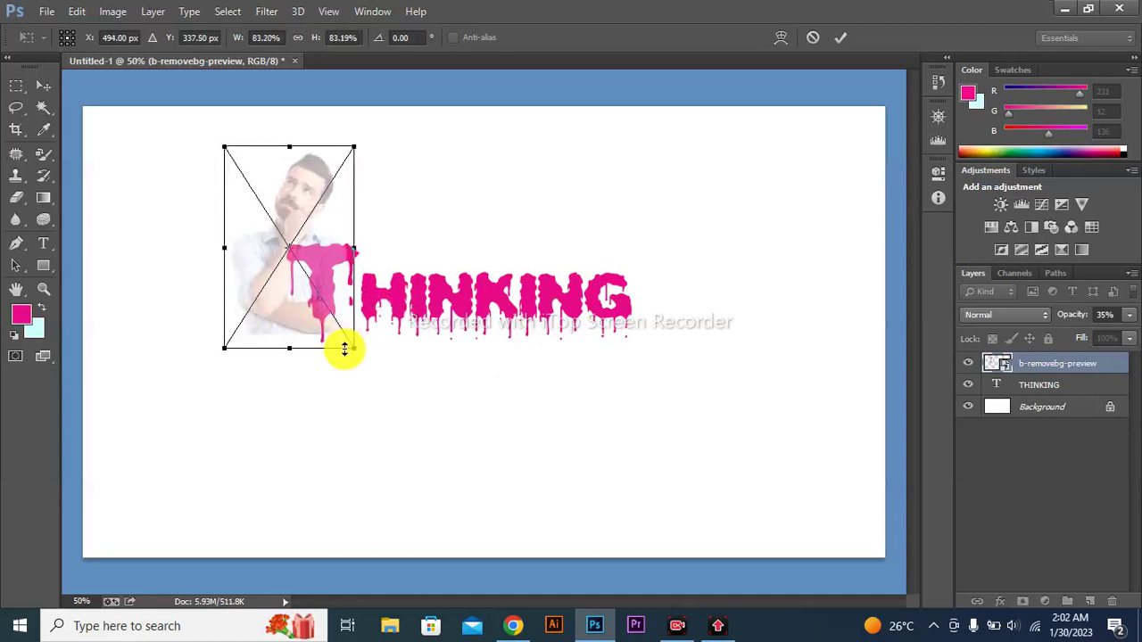
drag(353, 250, 349, 249)
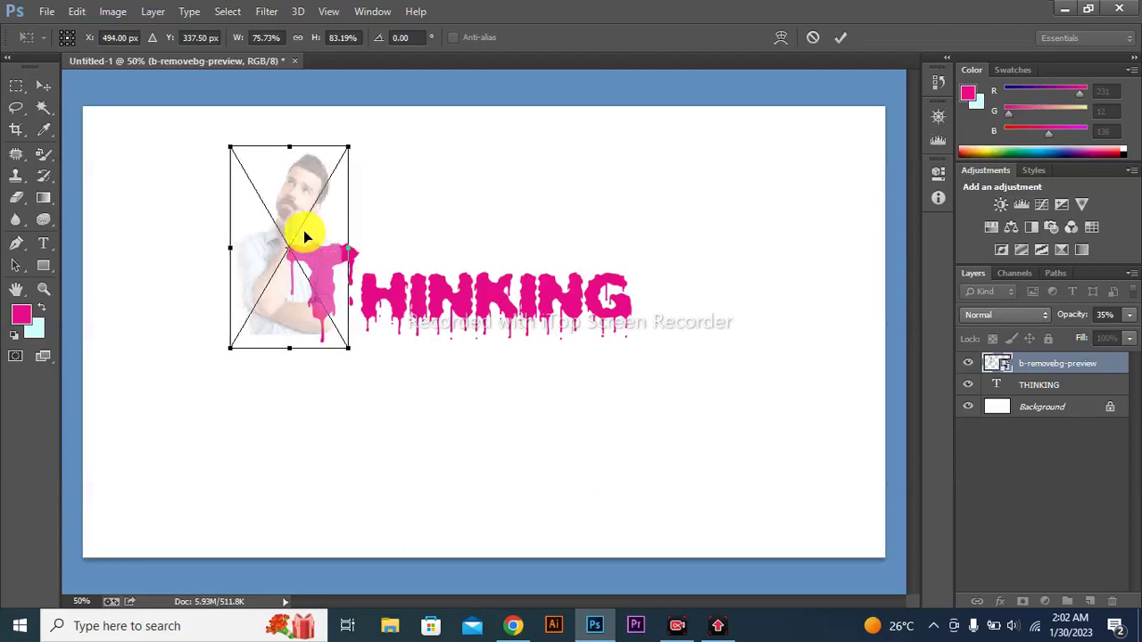
key(Return)
drag(303, 231, 323, 246)
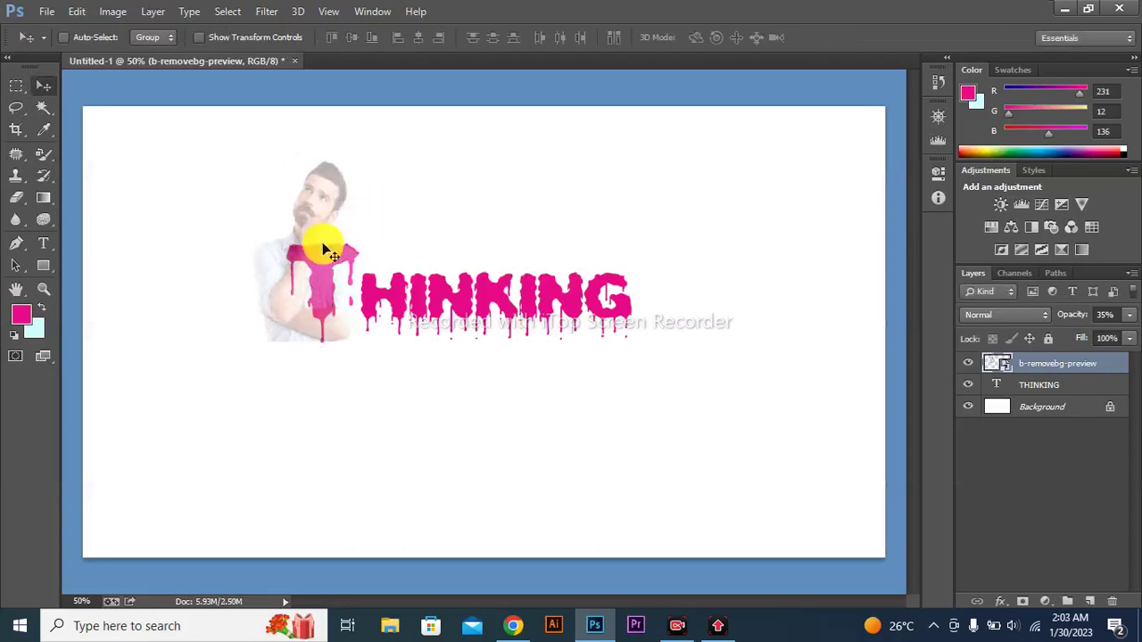
Step: Restore the man's layer opacity to 100% and duplicate the layer
key(0)
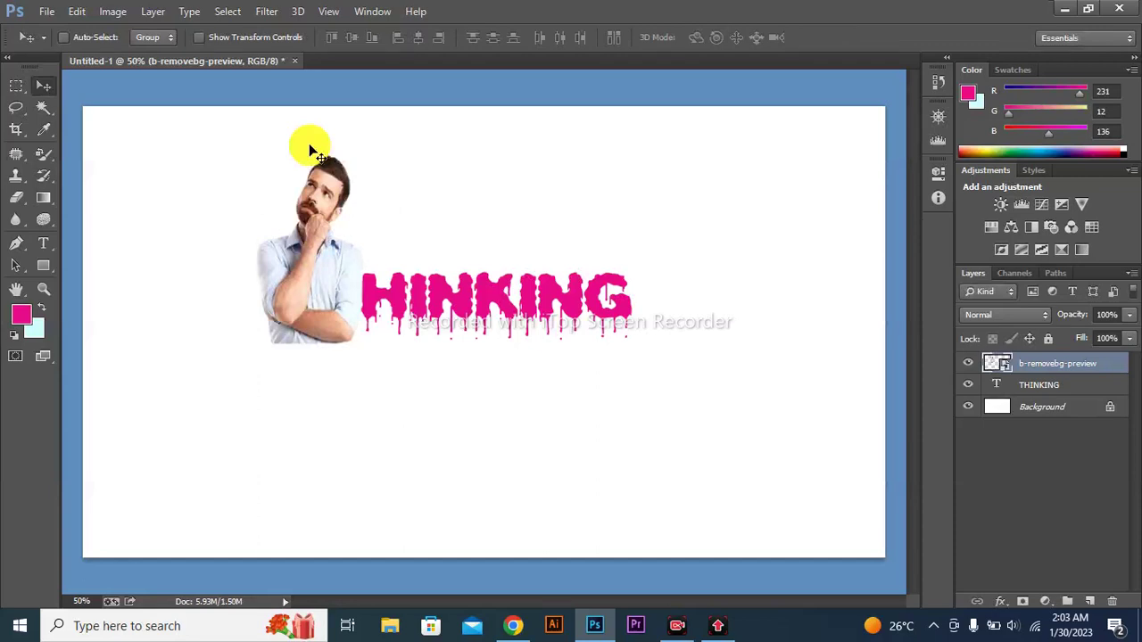
key(ctrl+j)
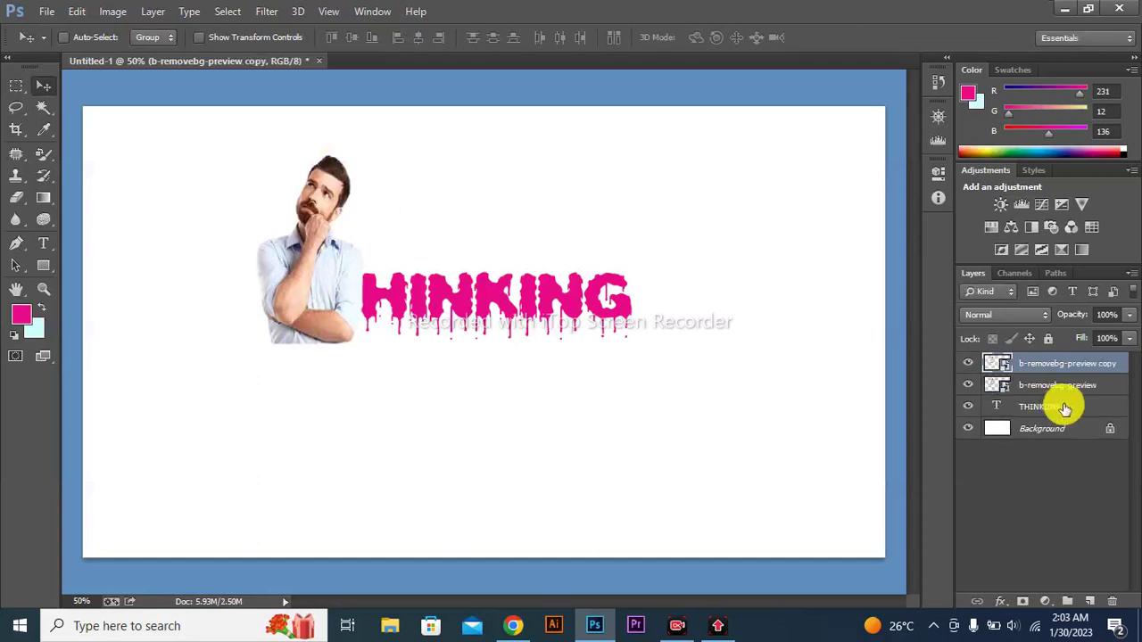
Step: Rasterize both the b-removebg-preview layer and its copy
drag(1042, 370, 1043, 380)
right_click(1044, 384)
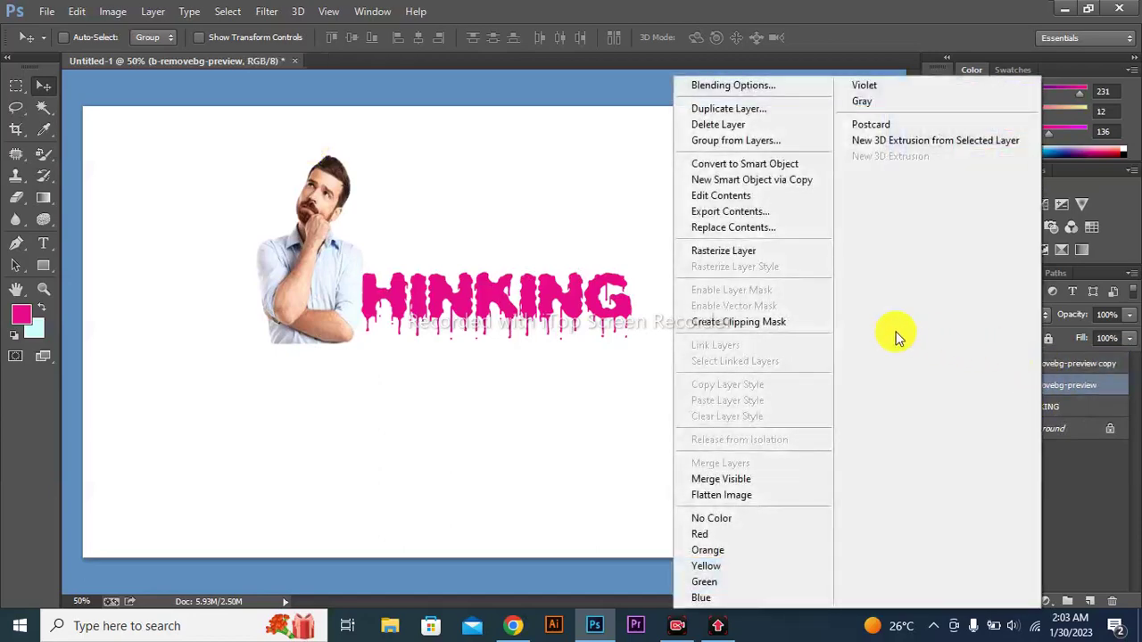
click(764, 255)
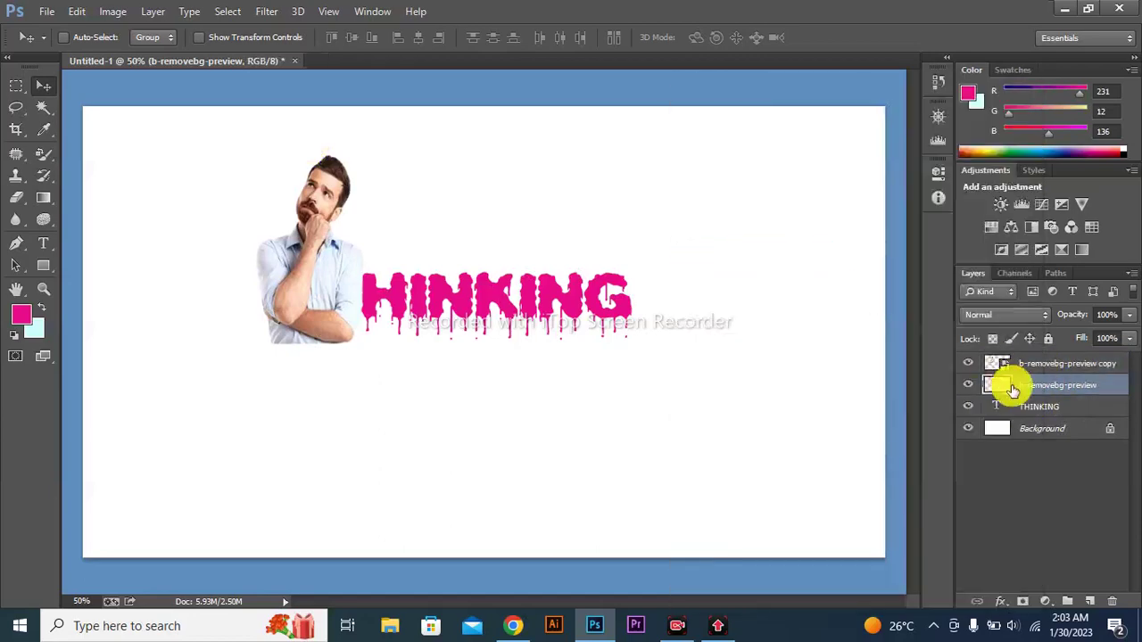
right_click(1035, 363)
click(1030, 357)
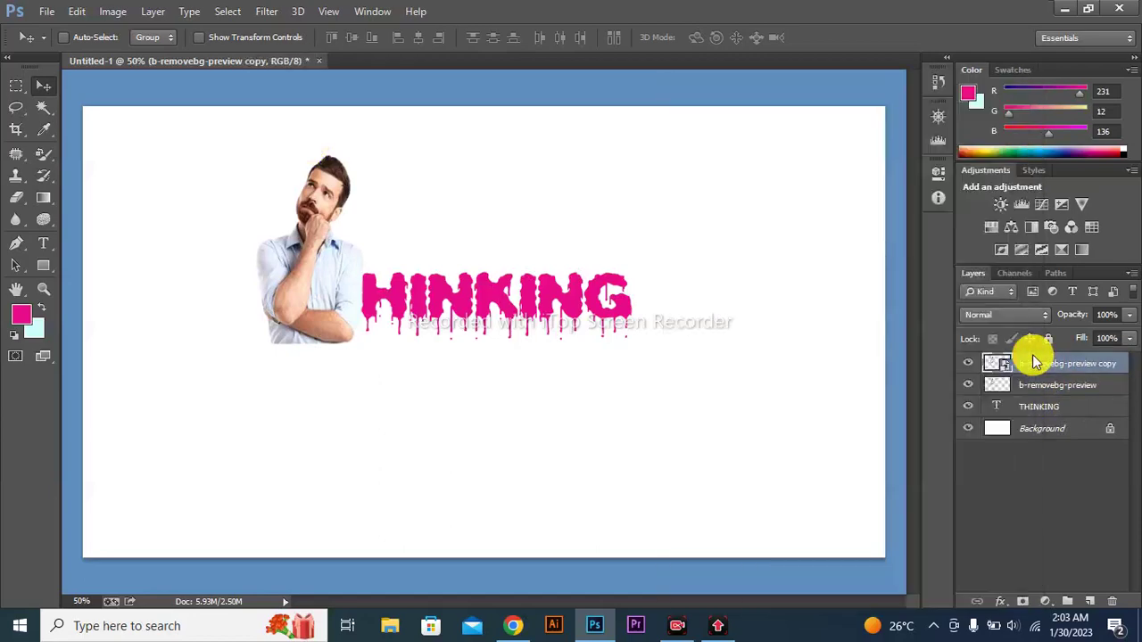
right_click(1030, 355)
click(733, 254)
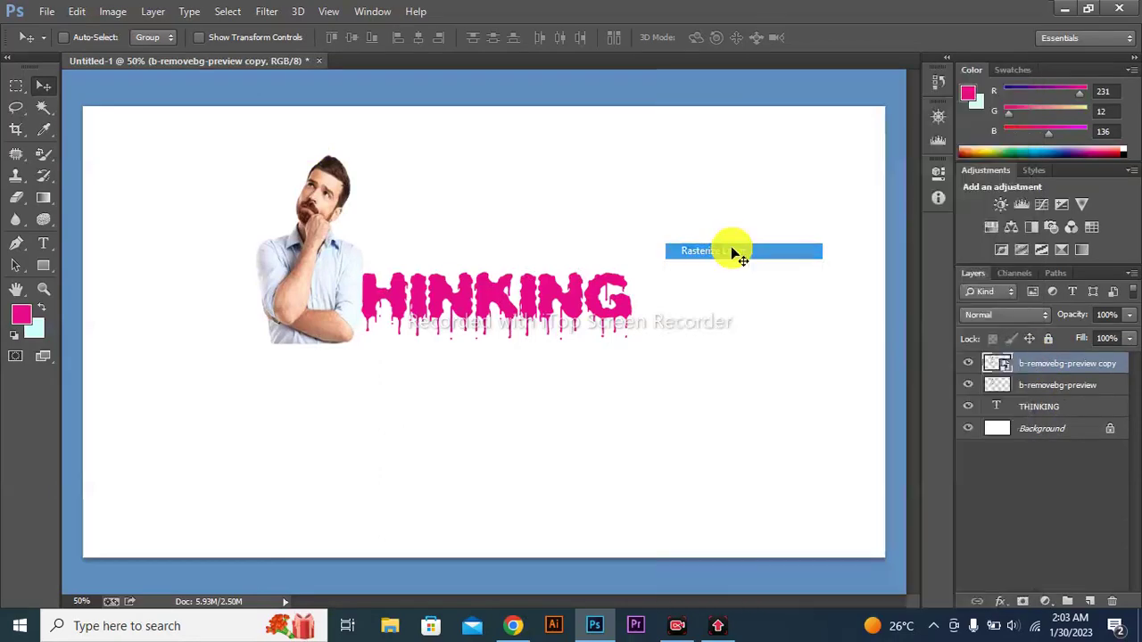
Step: Hide the b-removebg-preview copy layer and clip the original image layer to the THINKING text with a clipping mask
click(969, 364)
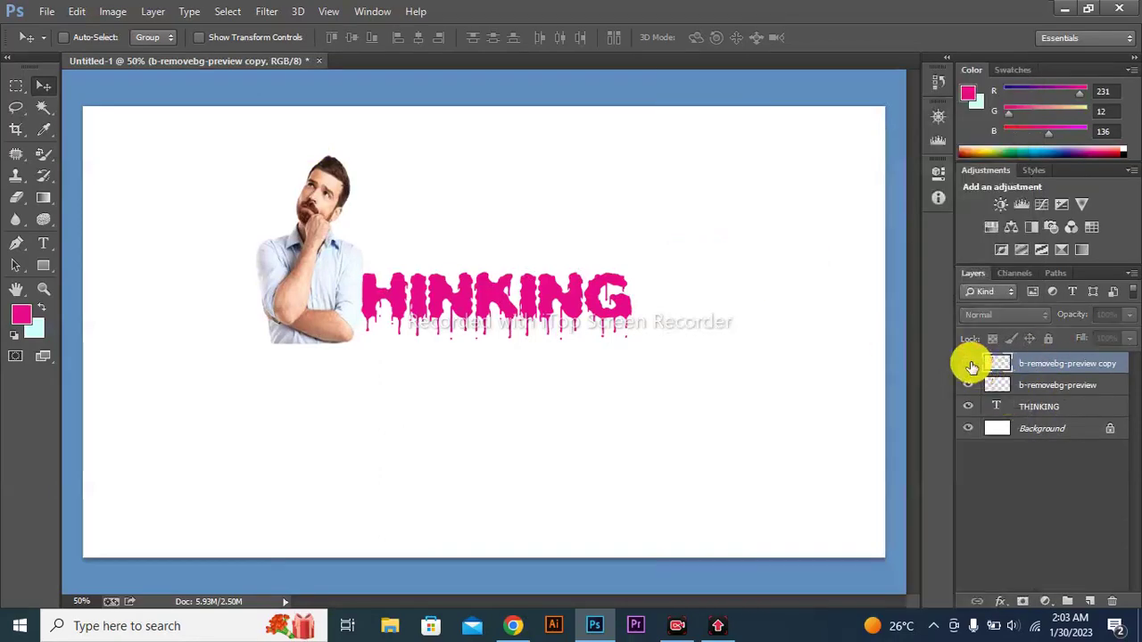
click(1035, 384)
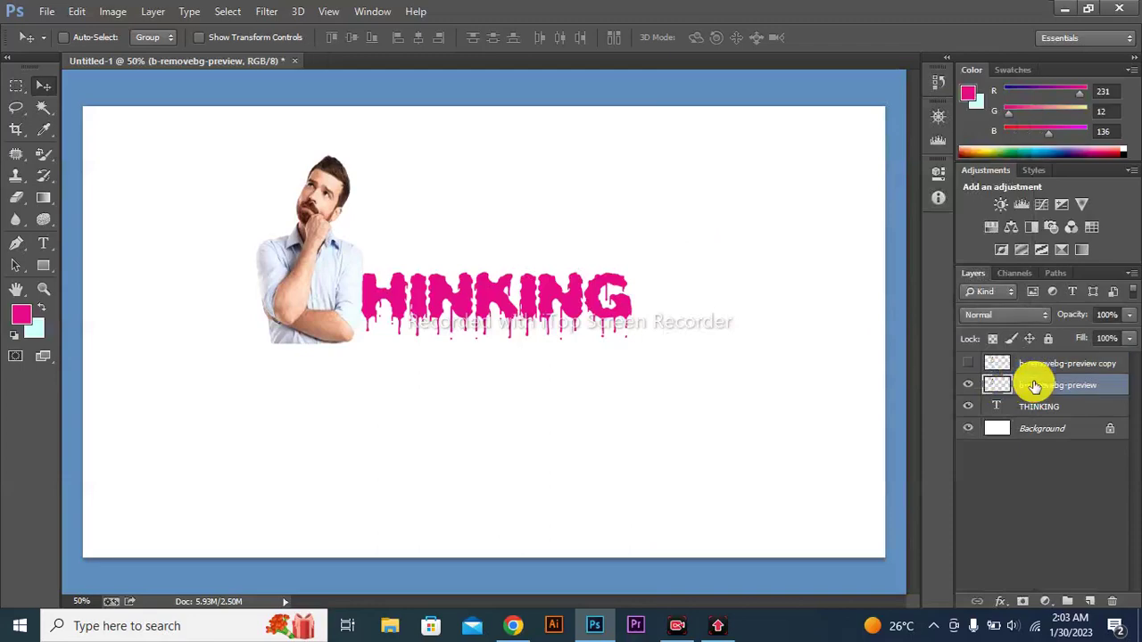
right_click(1035, 384)
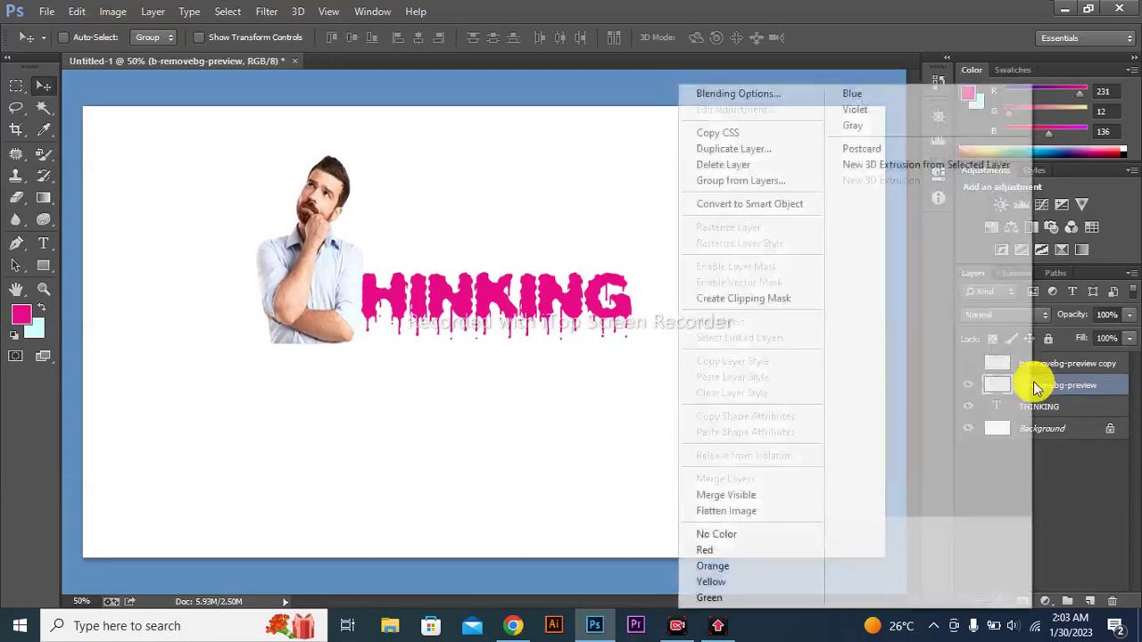
click(768, 297)
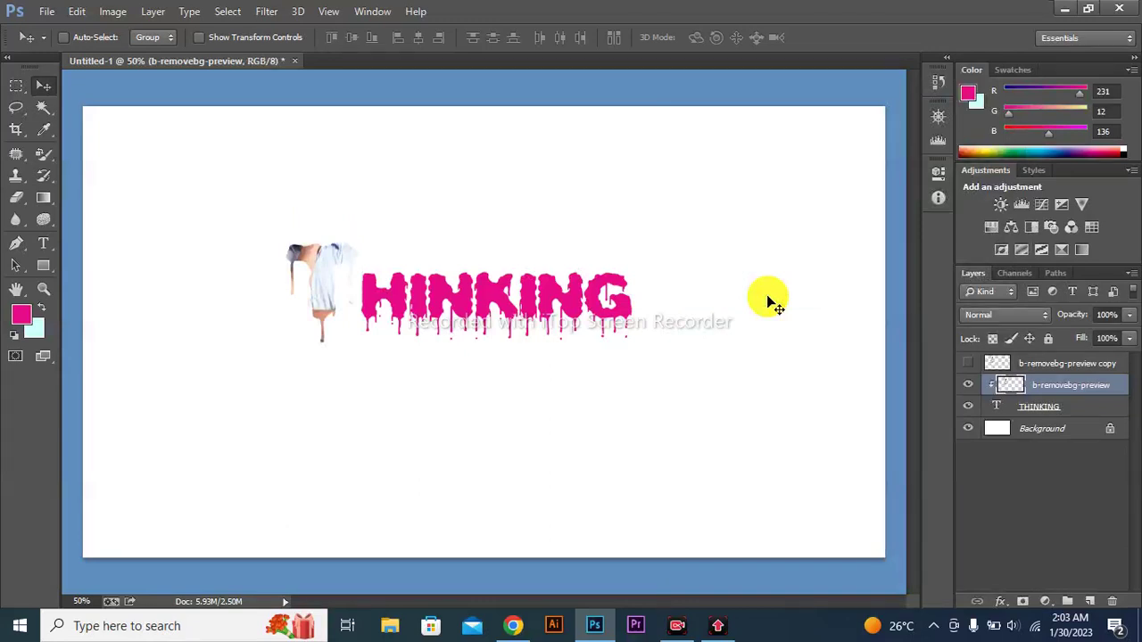
Step: Show the b-removebg-preview copy layer again and add a layer mask to it
click(965, 365)
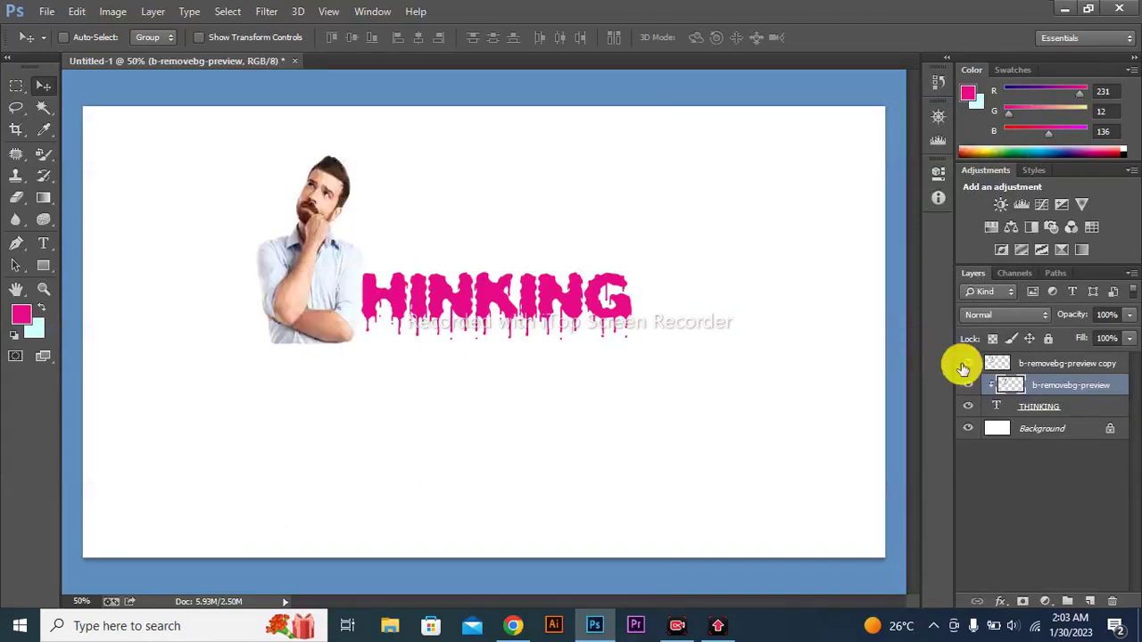
click(1048, 369)
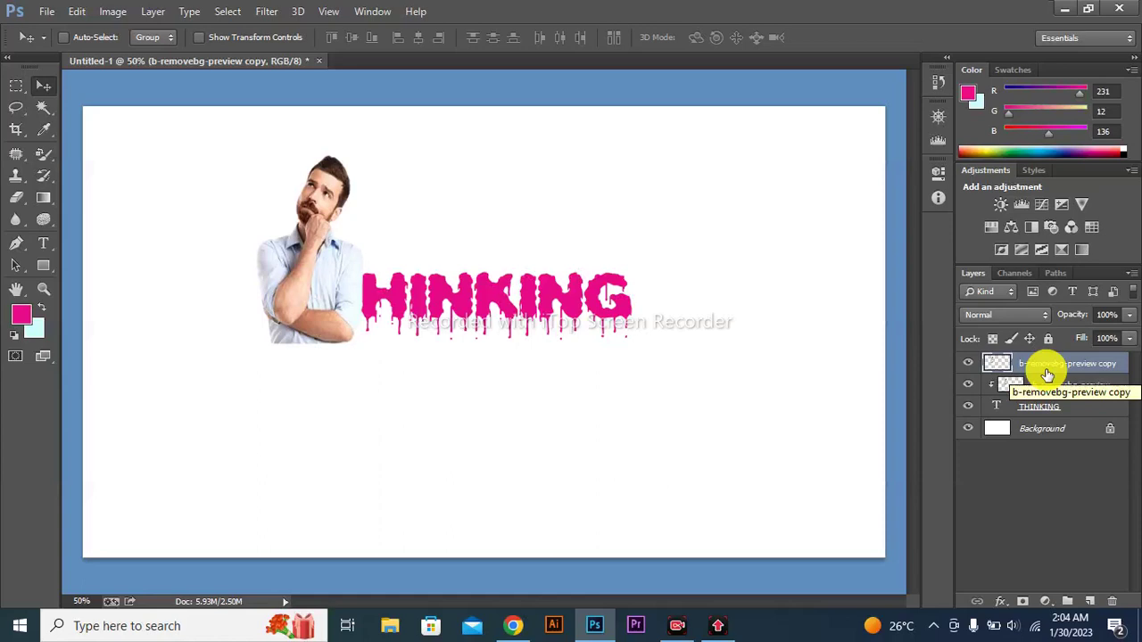
click(1023, 601)
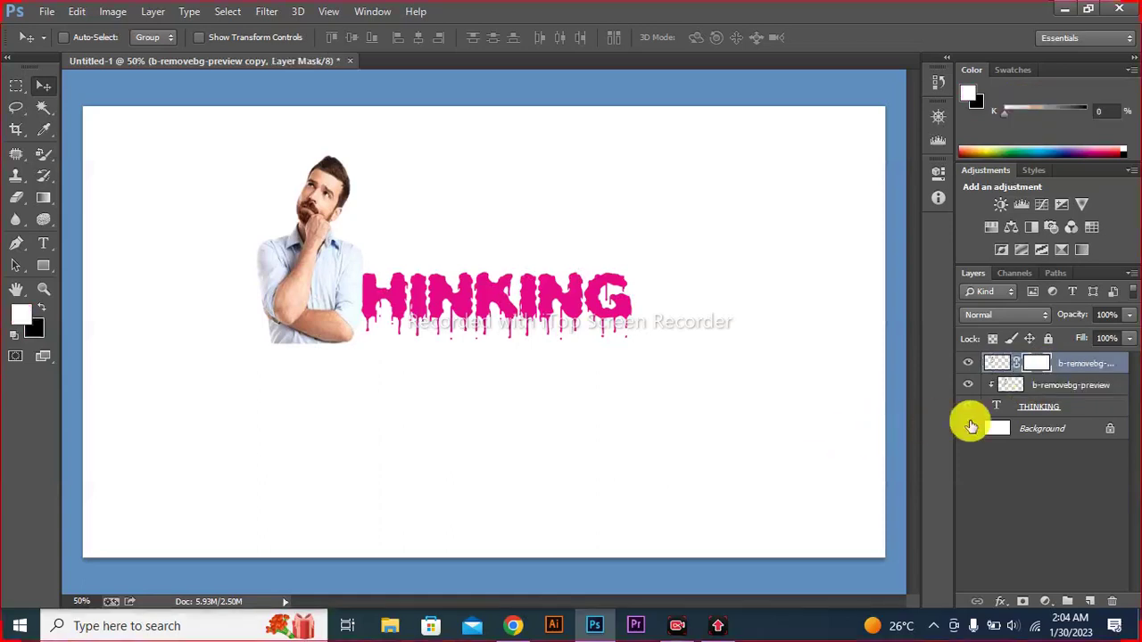
Step: Load the THINKING text outline as a selection and target the layer mask of the b-removebg-preview copy layer
click(1035, 407)
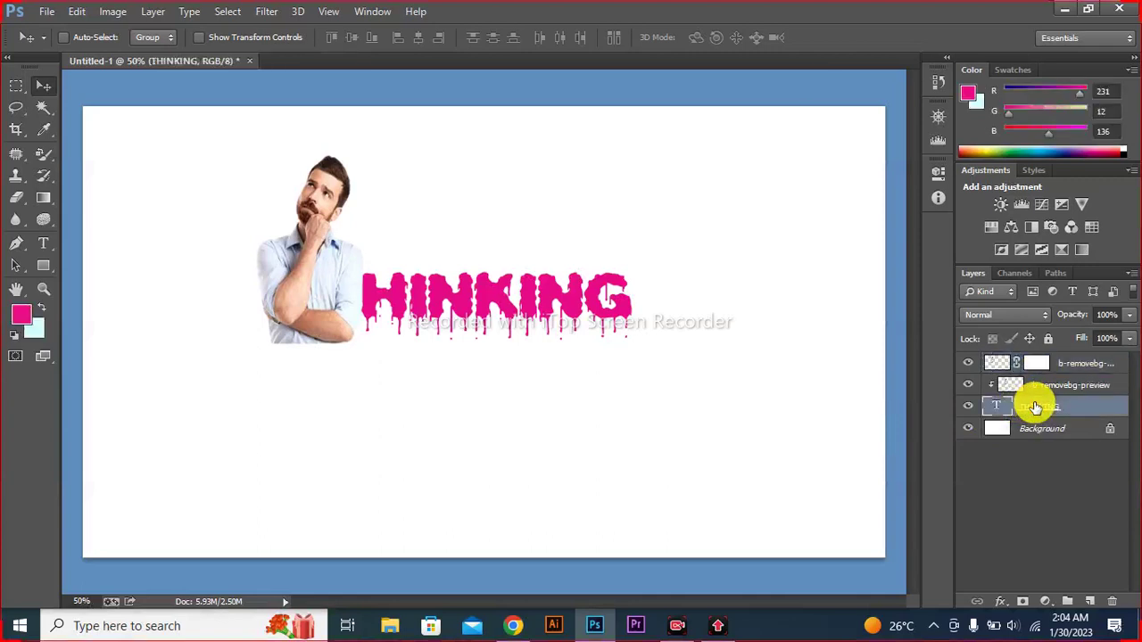
click(993, 407)
ctrl+click(993, 408)
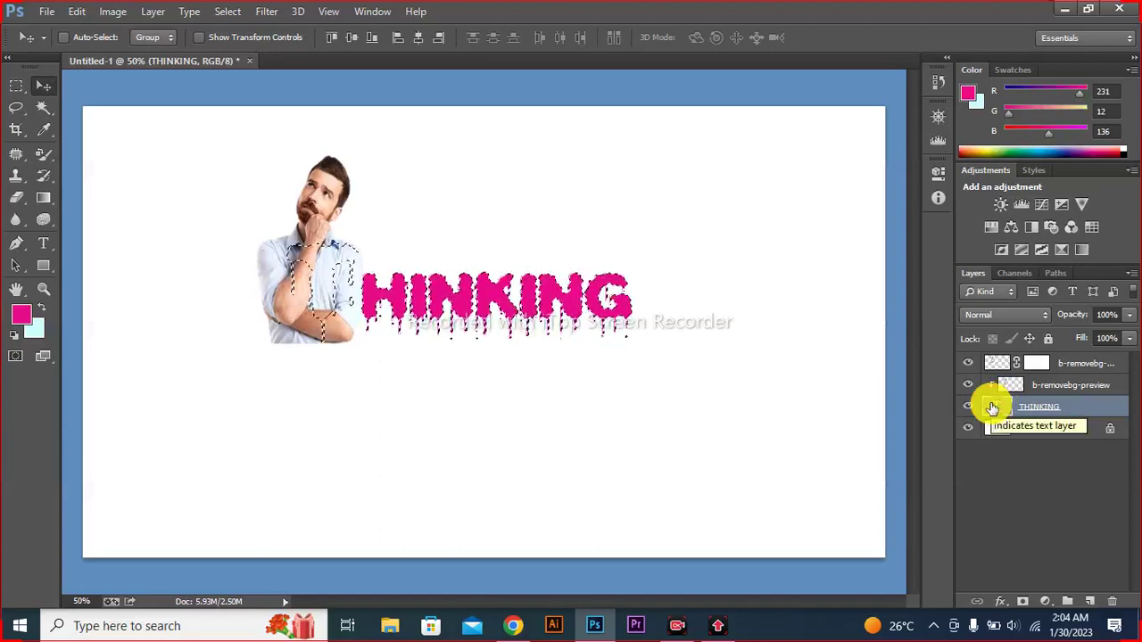
click(1036, 365)
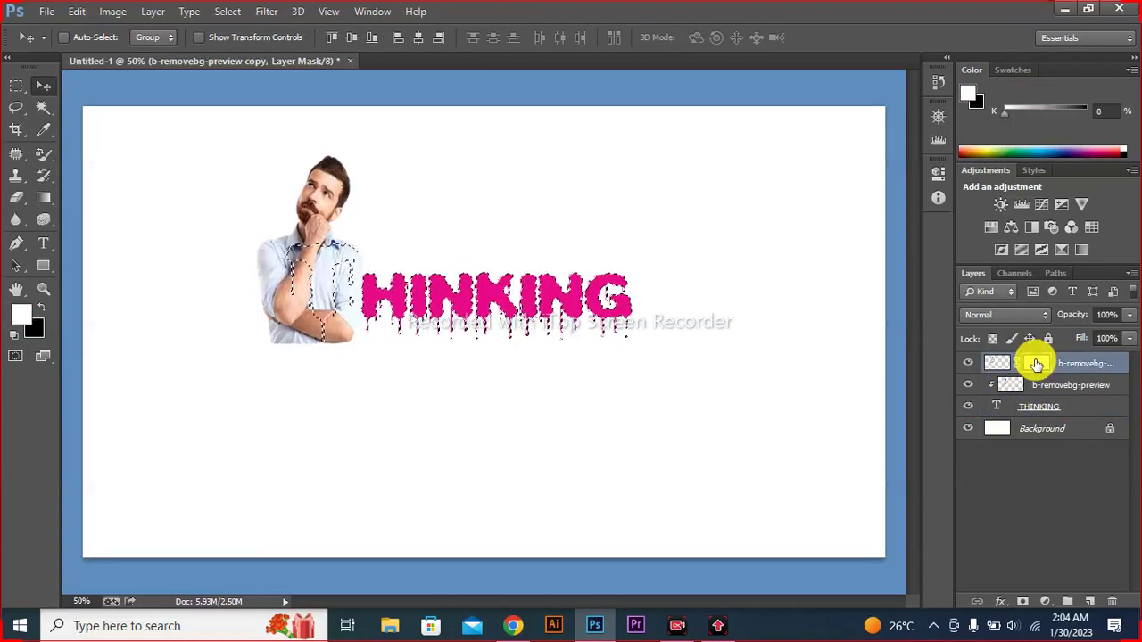
Step: Make black the foreground colour and set up the Brush with a hard round 80 px tip
click(40, 308)
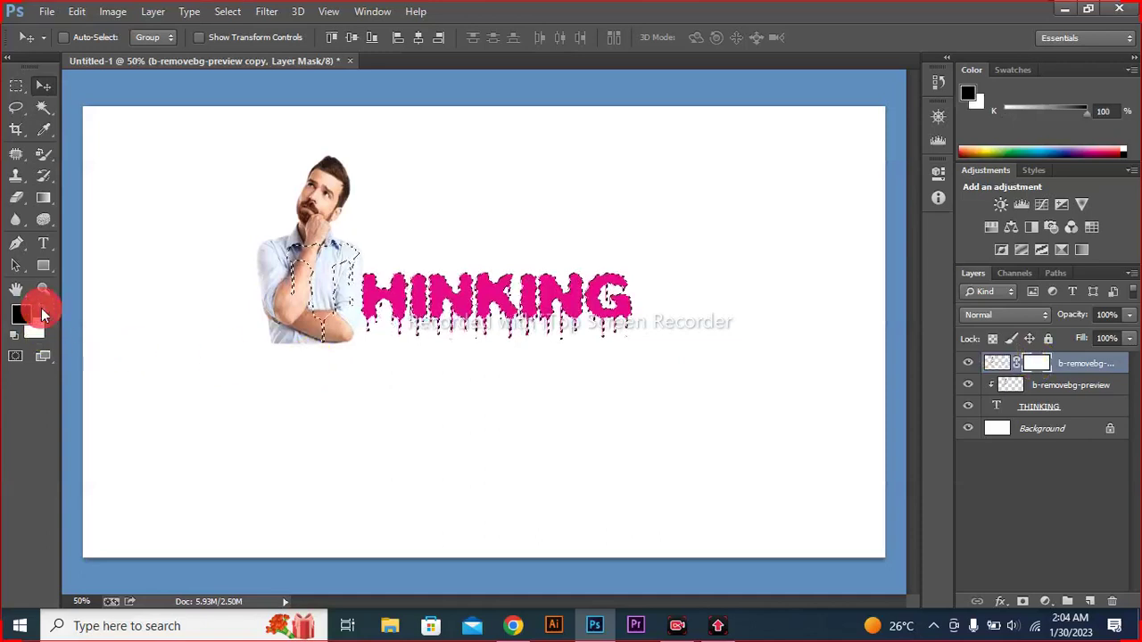
click(49, 156)
click(87, 148)
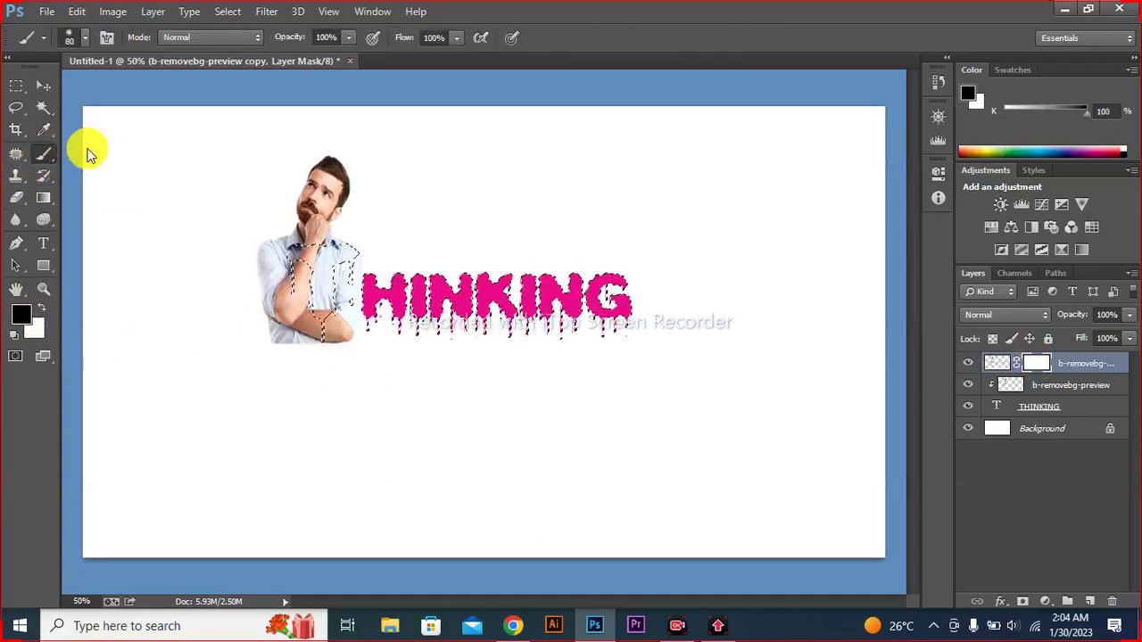
click(84, 36)
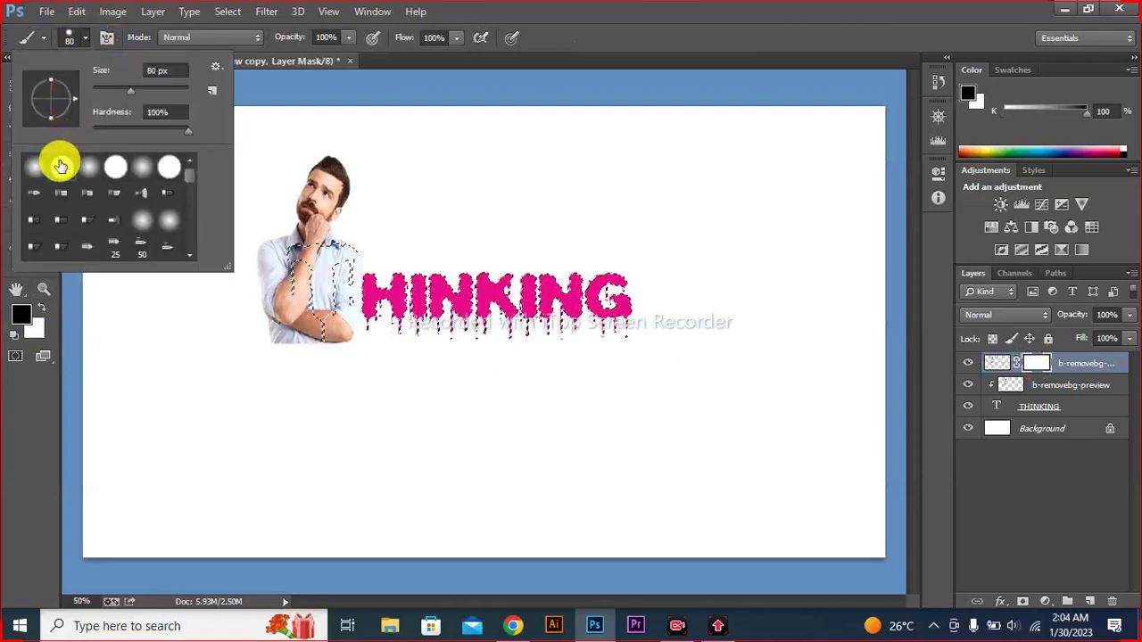
click(119, 363)
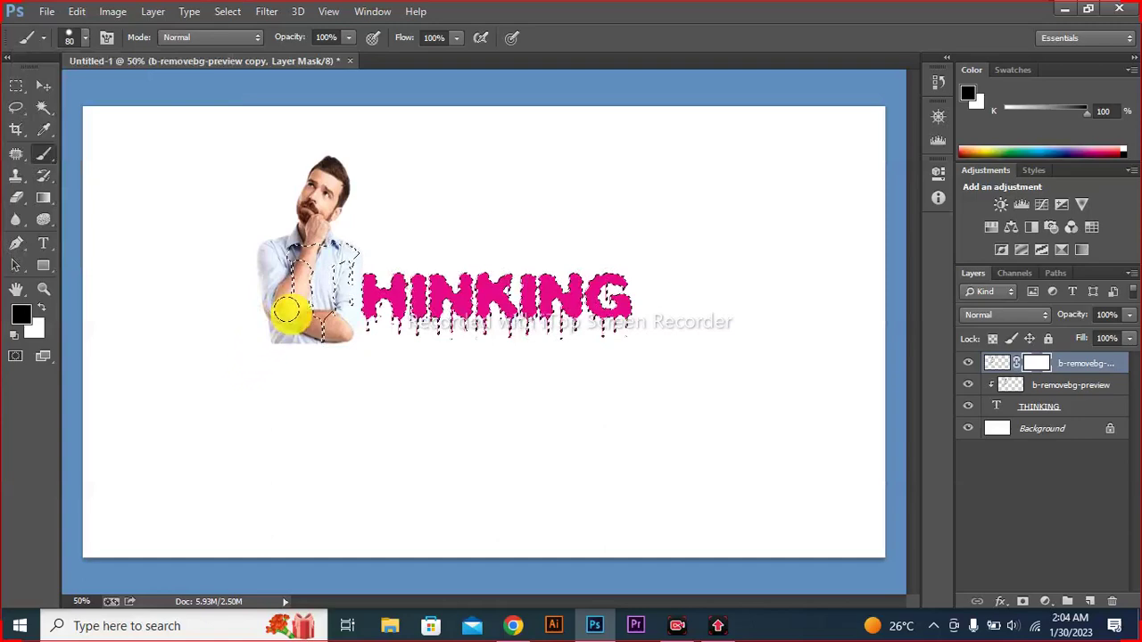
Step: Reduce the brush to 40 px and paint black on the copy layer's mask over the man's forearm inside the T
key(ctrl+plus)
key(ctrl+plus)
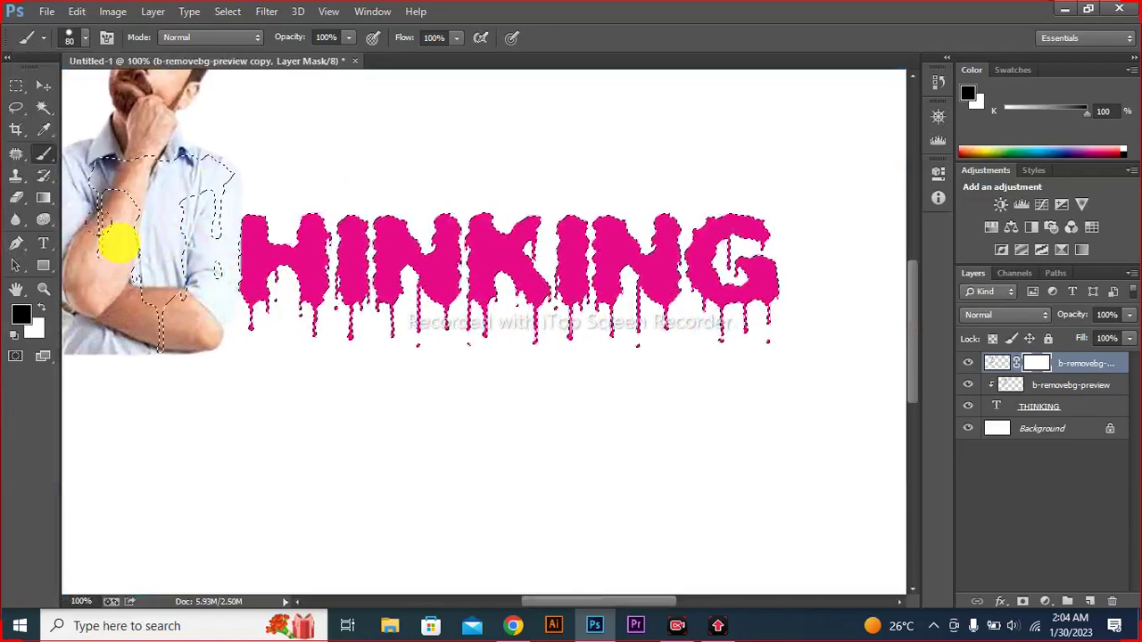
key(h)
drag(214, 234, 343, 300)
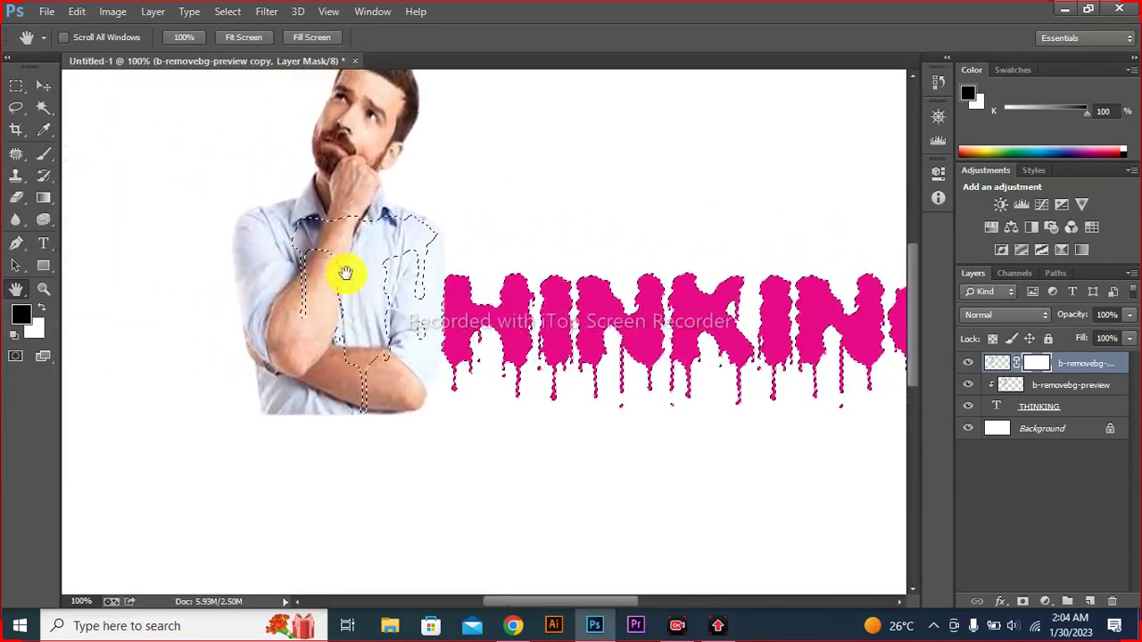
key(b)
key(bracketleft)
key(bracketleft)
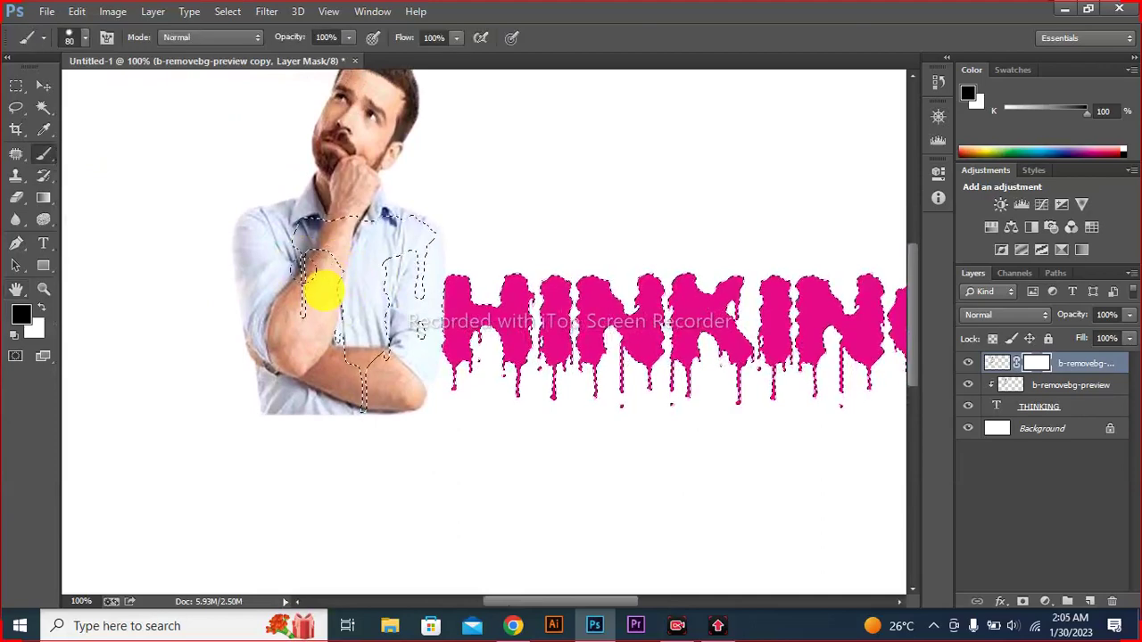
key(bracketleft)
key(bracketleft)
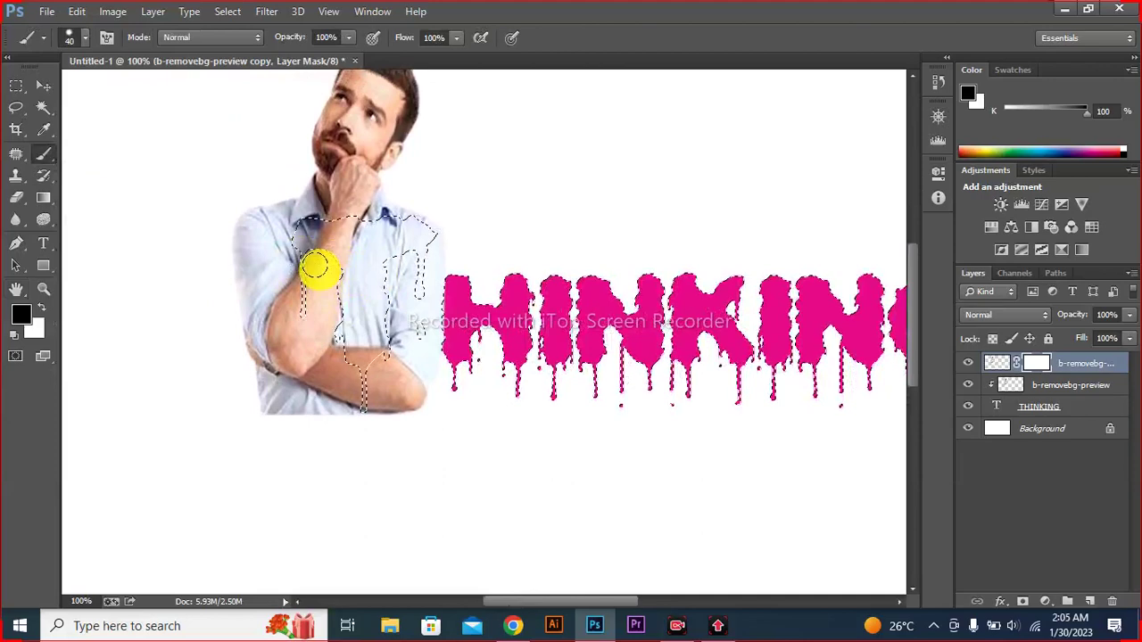
drag(317, 274, 318, 285)
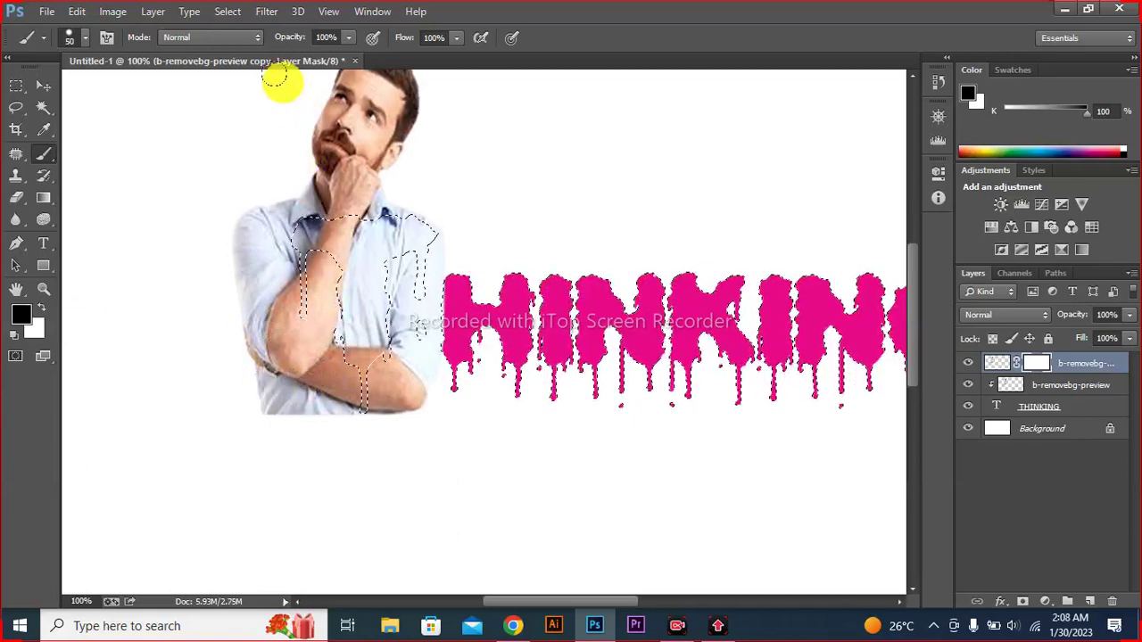
Step: Invert the selection and paint black on the copy layer's mask to hide the man's lower body outside the T
click(234, 12)
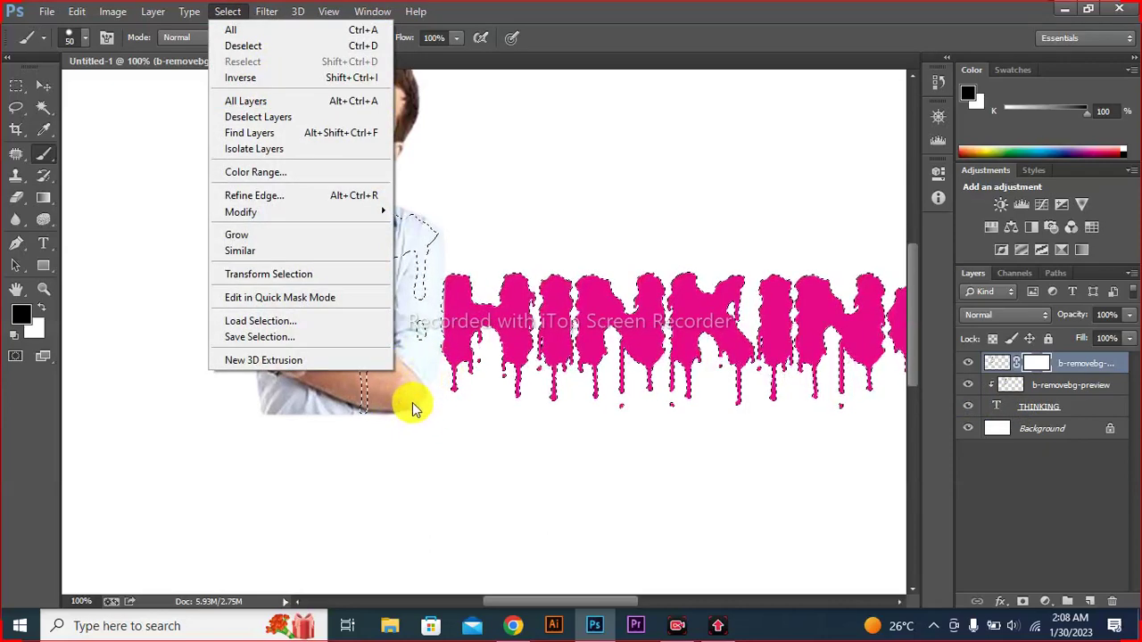
click(228, 10)
click(224, 10)
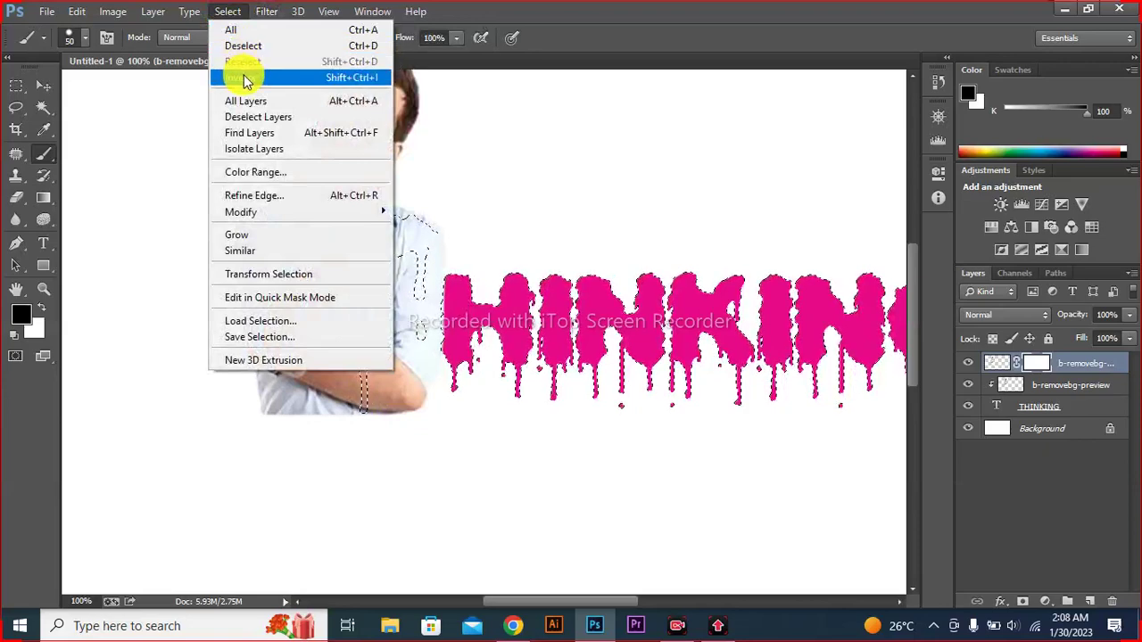
click(198, 151)
mouse_move(250, 288)
mouse_down()
mouse_move(275, 393)
mouse_move(264, 339)
mouse_move(293, 401)
mouse_move(302, 348)
mouse_move(313, 400)
mouse_move(321, 367)
mouse_move(331, 398)
mouse_move(330, 384)
mouse_up()
Step: Switch the mask paint to white with a 30 px brush and clear the selection
key(x)
key(bracketleft)
key(bracketleft)
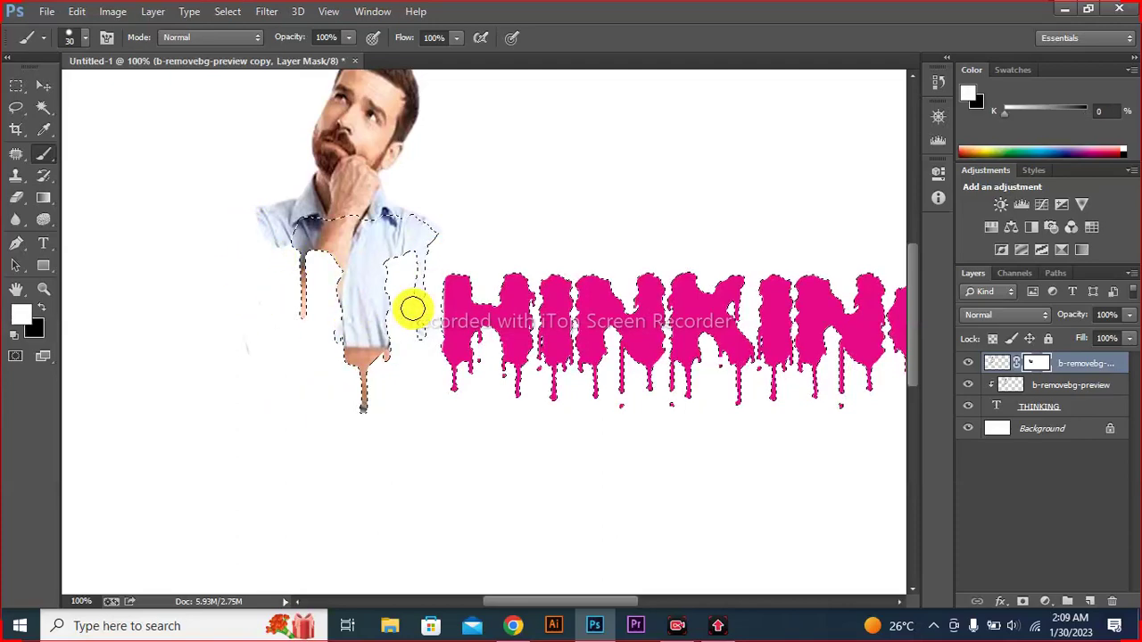
key(ctrl+d)
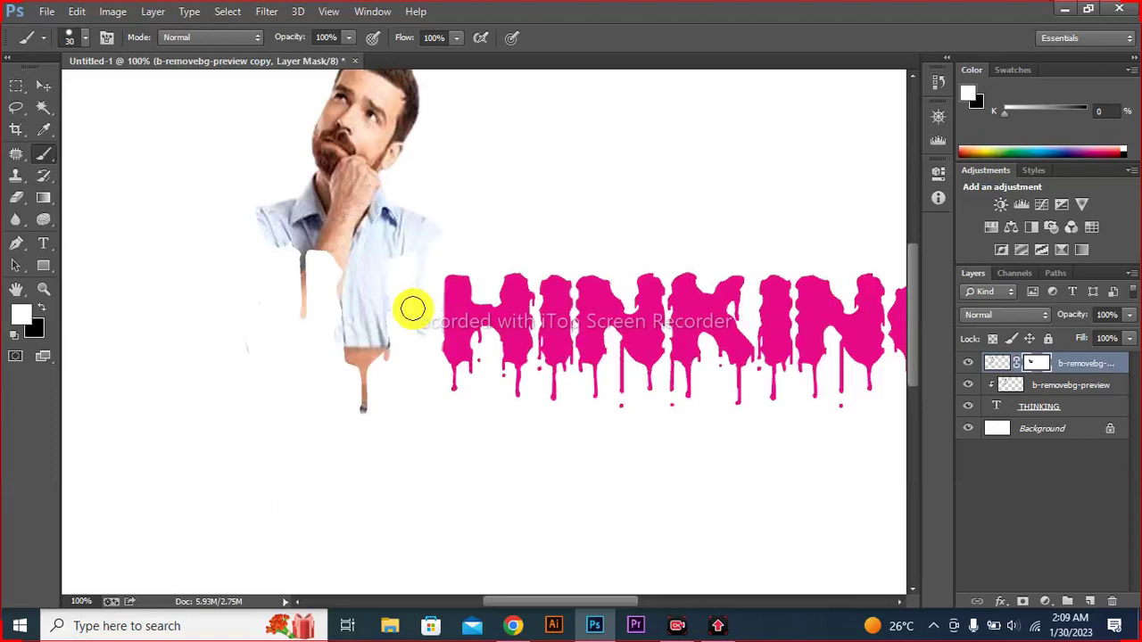
Step: Stretch the newly placed photo to 350.67% width and 131.49% height, and position it over the THINKING text at 43% opacity
scroll(417, 314, down, 3)
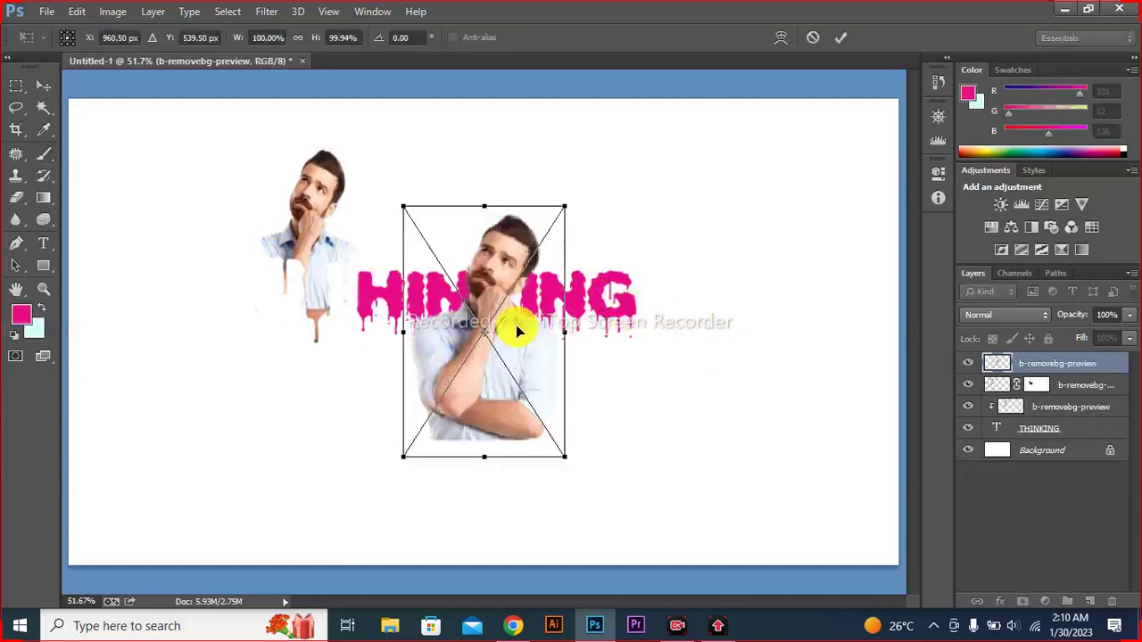
drag(566, 331, 779, 301)
drag(403, 334, 209, 312)
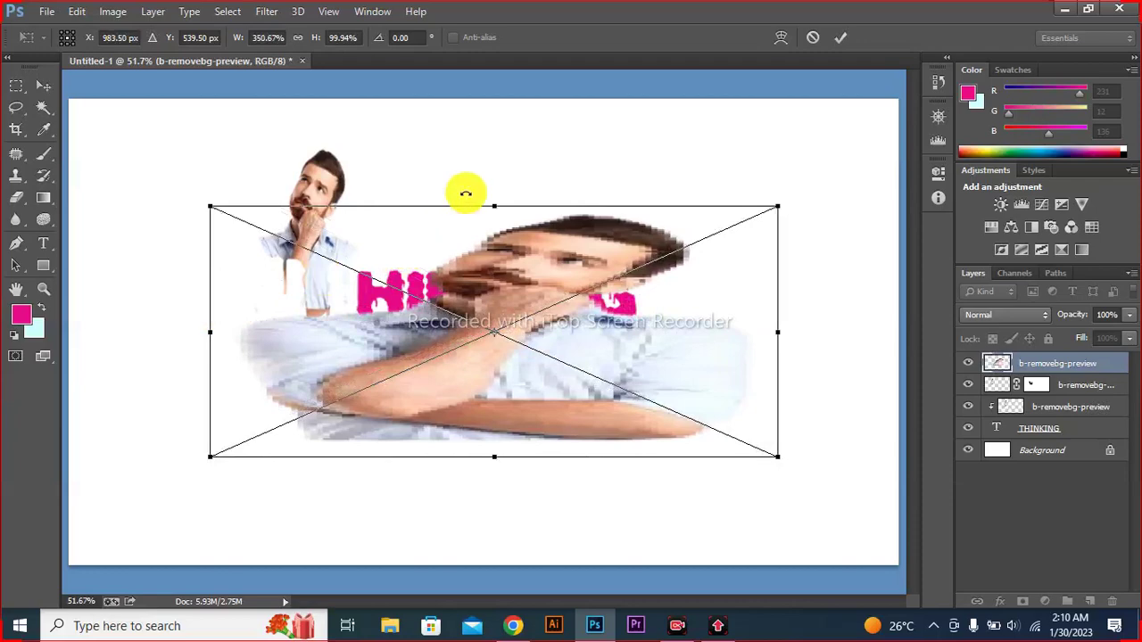
drag(493, 204, 500, 117)
drag(1130, 315, 1082, 337)
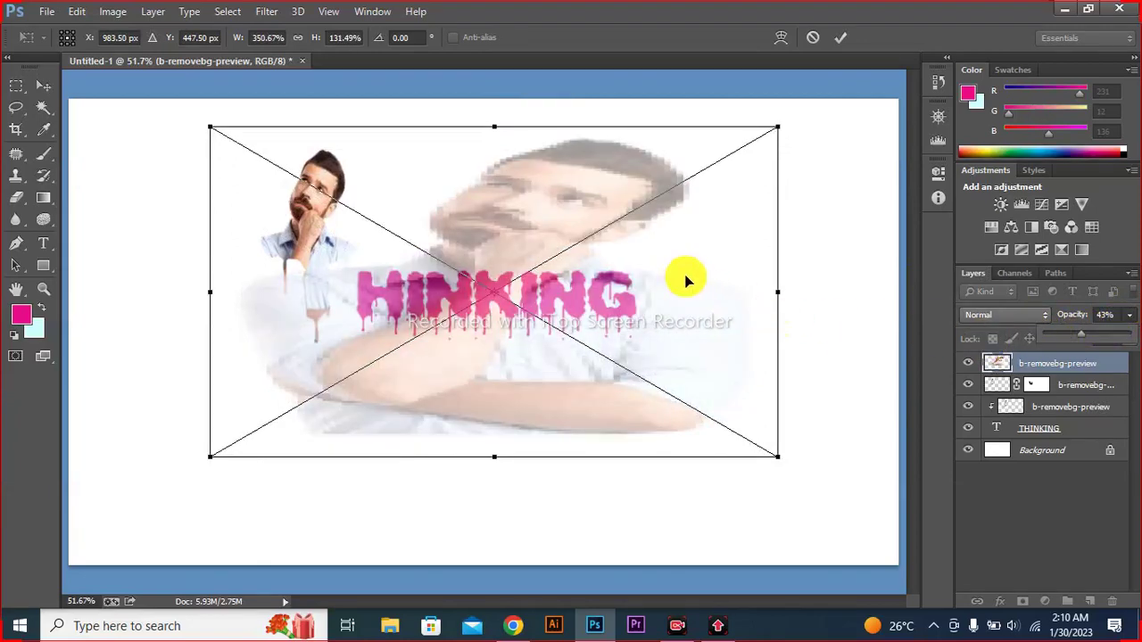
drag(554, 325, 554, 317)
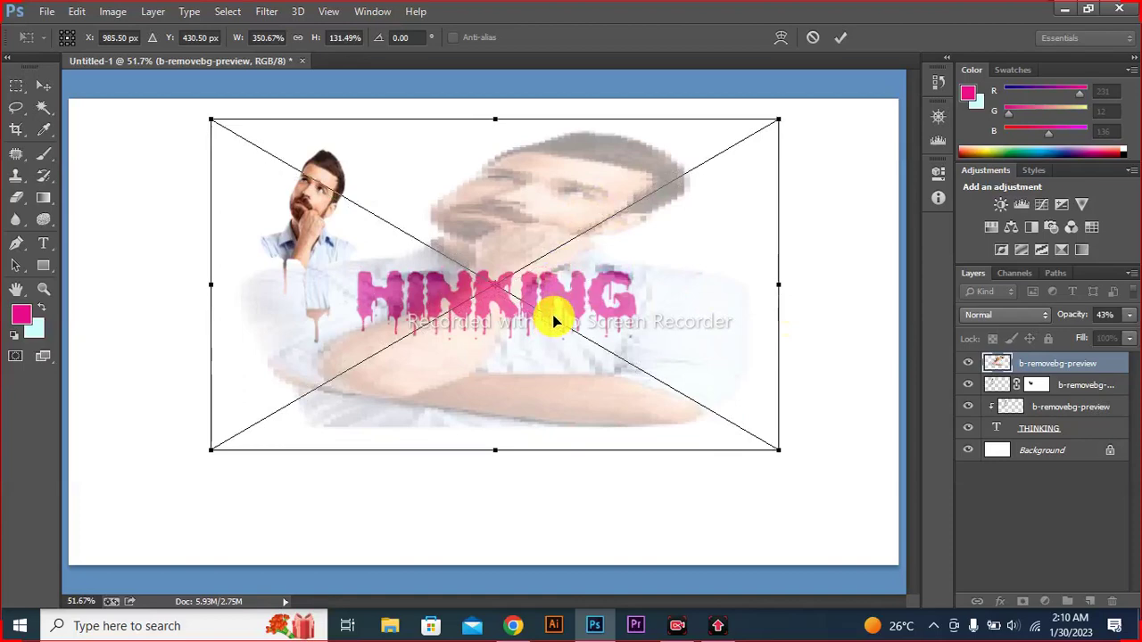
key(b)
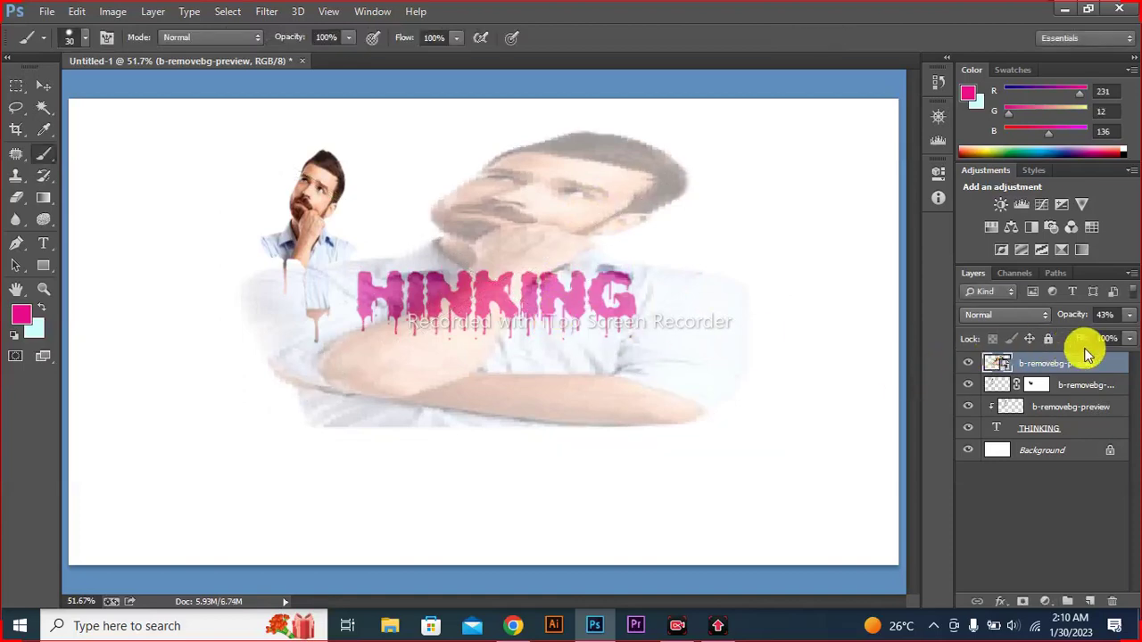
Step: Restore the stretched photo layer's opacity to 100%
click(1115, 314)
click(1131, 315)
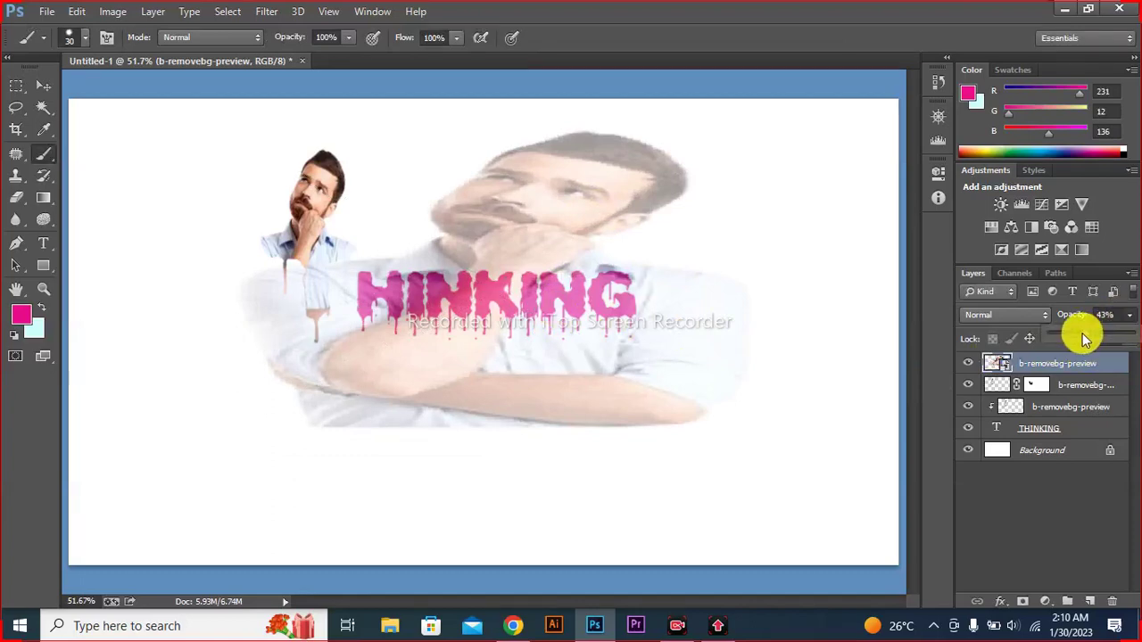
drag(1081, 331, 1135, 337)
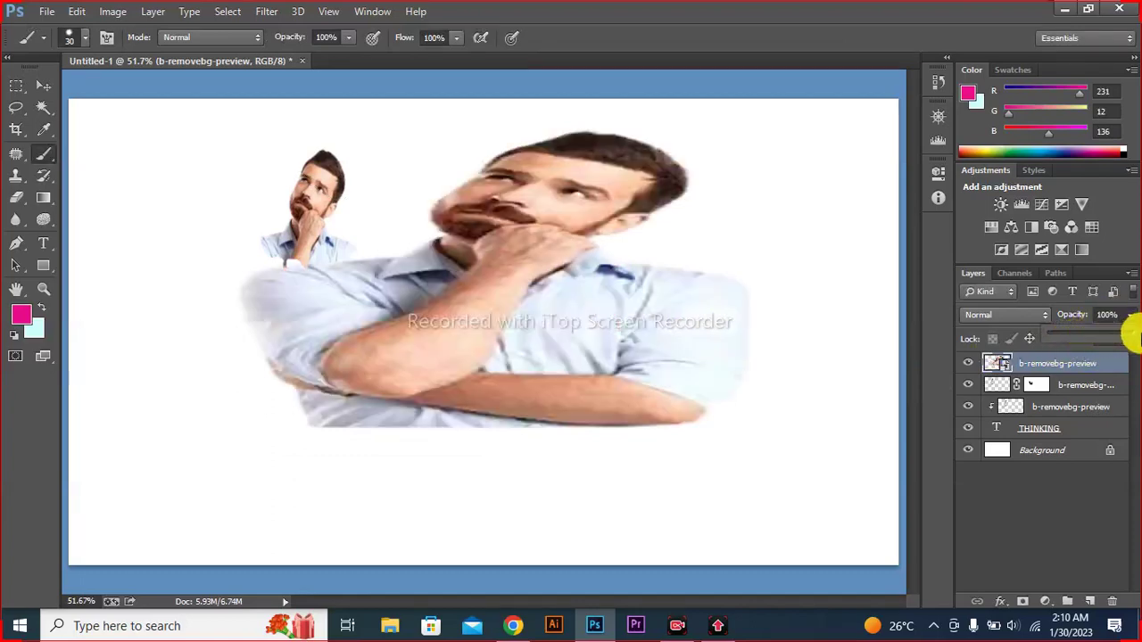
click(778, 396)
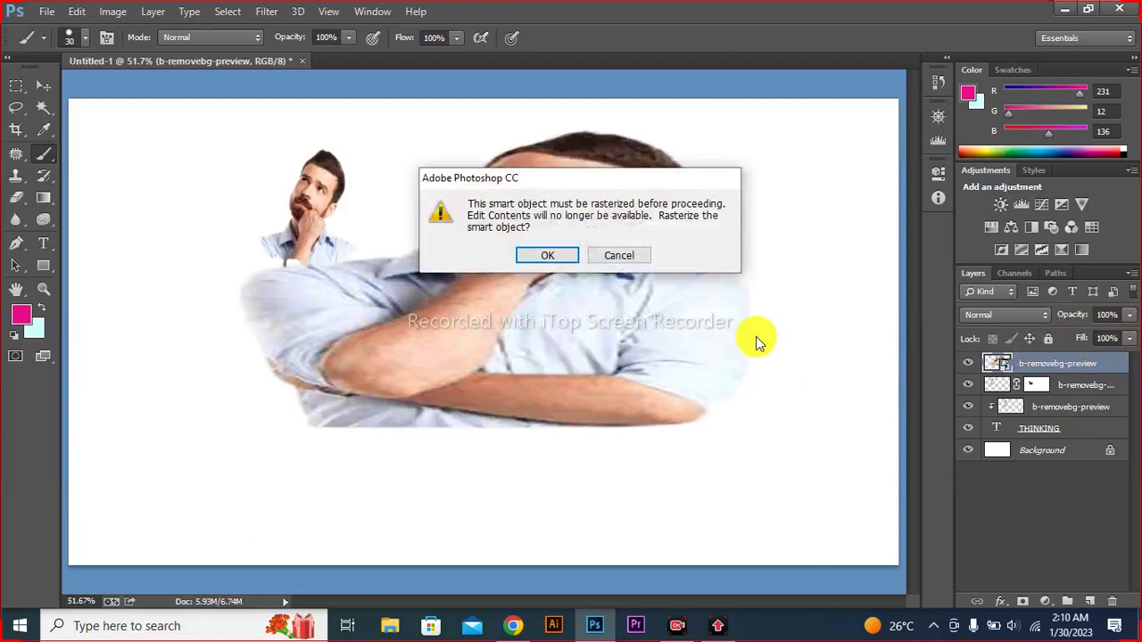
key(Escape)
Step: Move the stretched photo layer directly above the THINKING text layer so that it is clipped to the letters
drag(1050, 364, 1060, 422)
right_click(1060, 420)
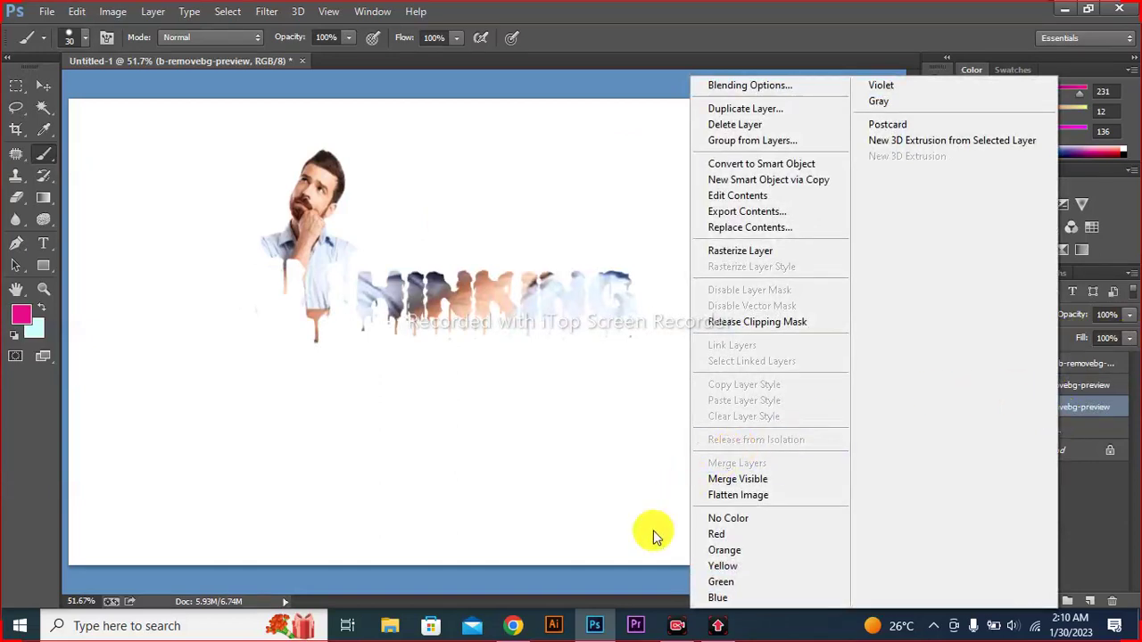
click(653, 533)
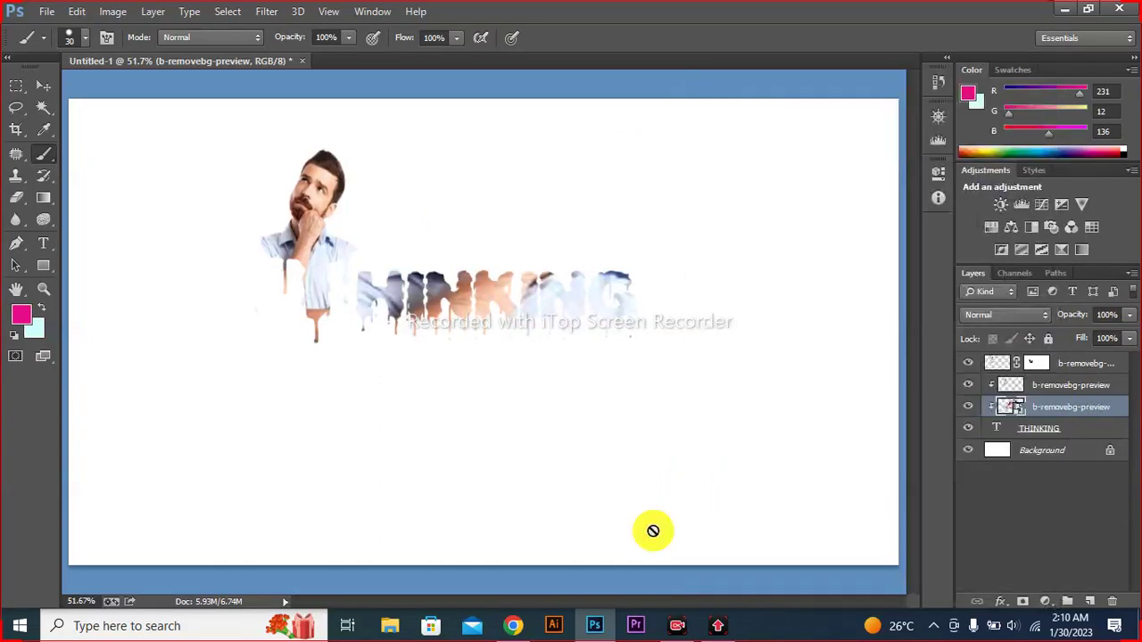
Step: Rasterize the clipped stretched photo layer and shift it to the right within the THINKING letters
right_click(1035, 407)
click(753, 252)
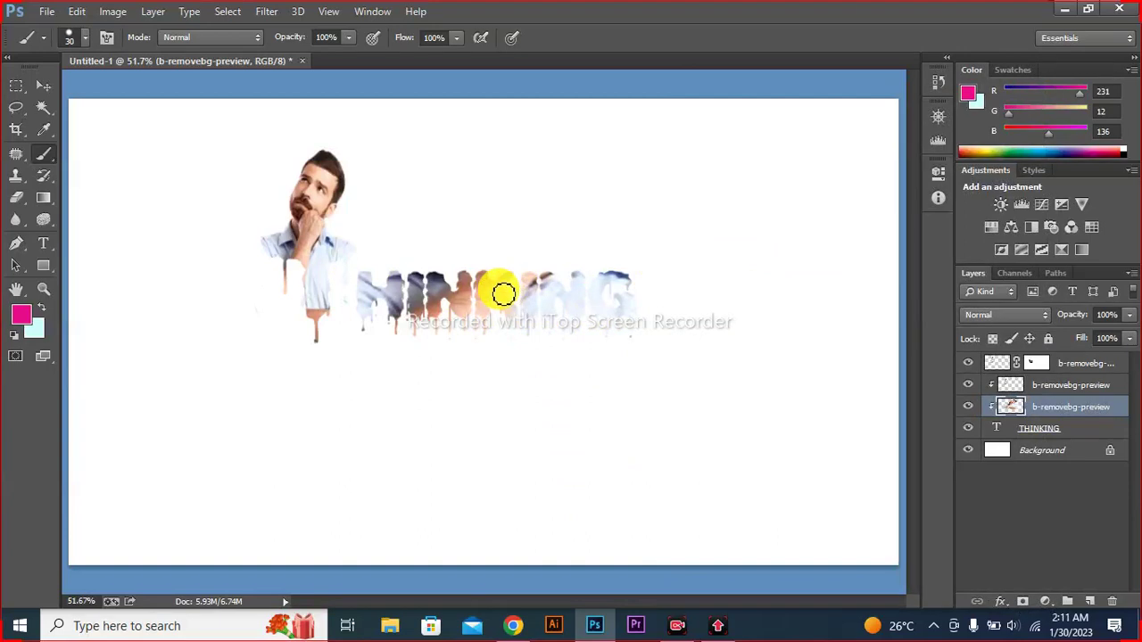
key(v)
drag(492, 295, 595, 291)
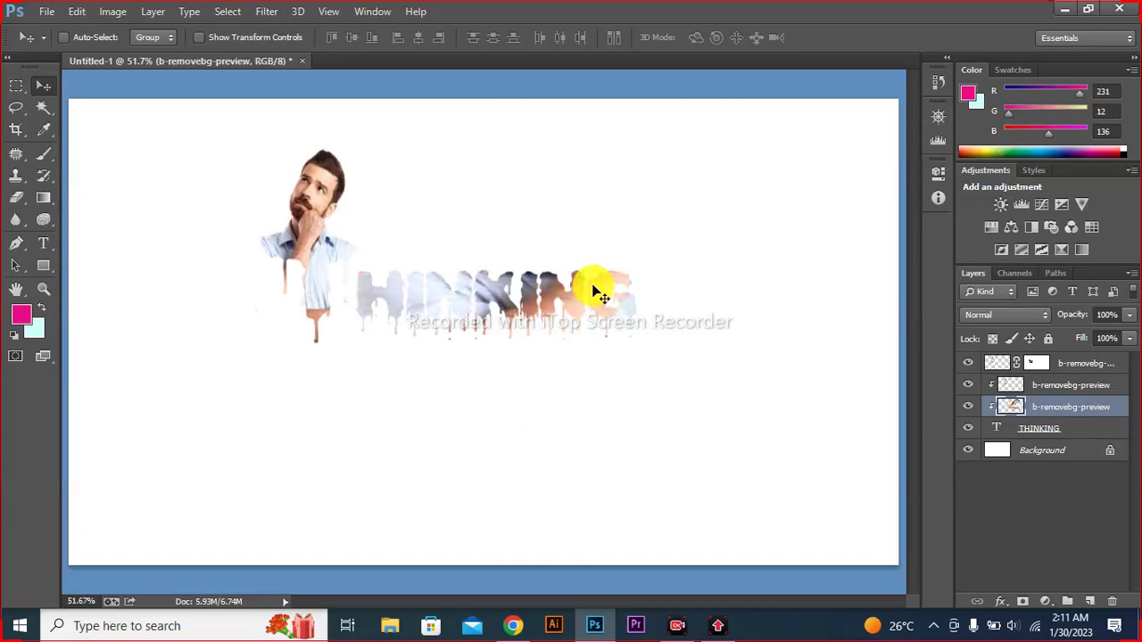
Step: Merge the three photo layers and the THINKING text into a single layer above the Background
alt+click(1004, 417)
shift+click(1015, 387)
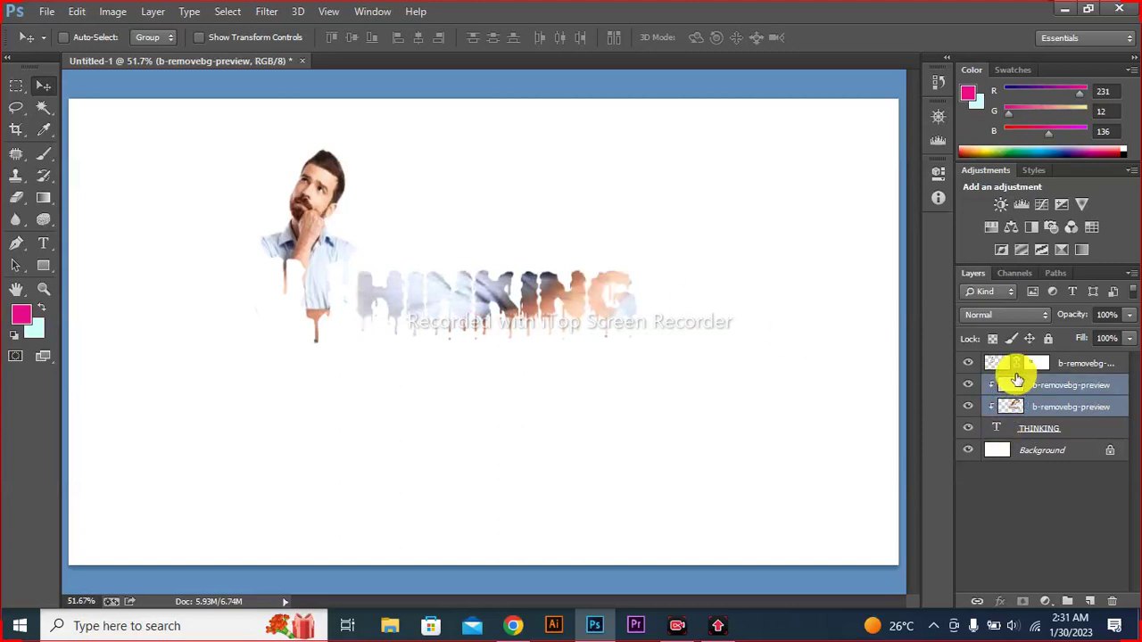
alt+click(1035, 367)
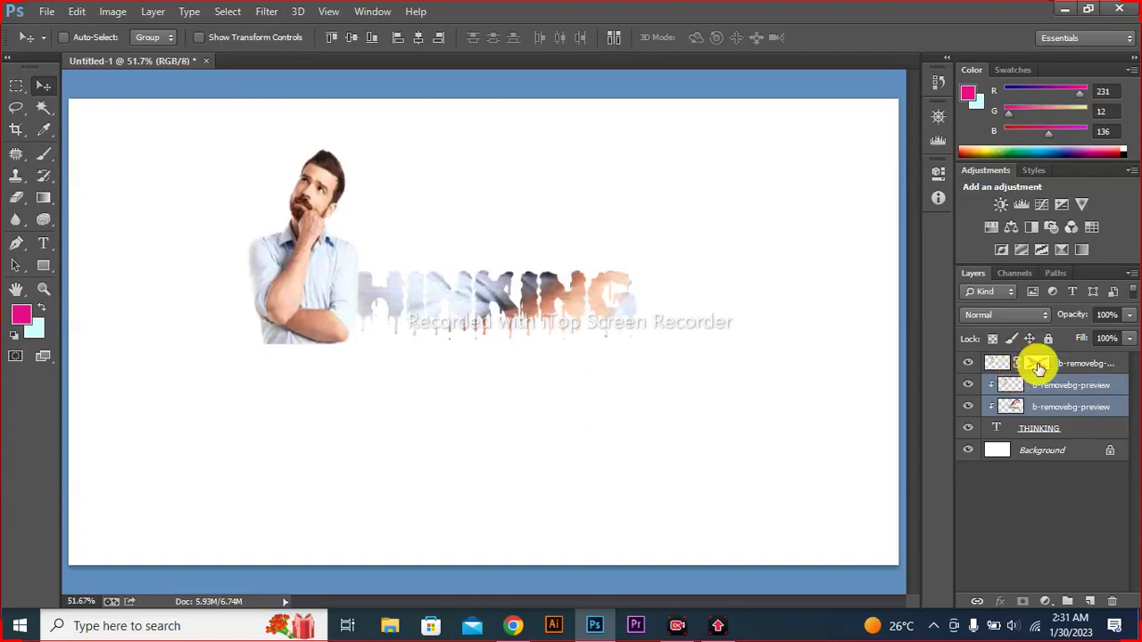
alt+click(1026, 366)
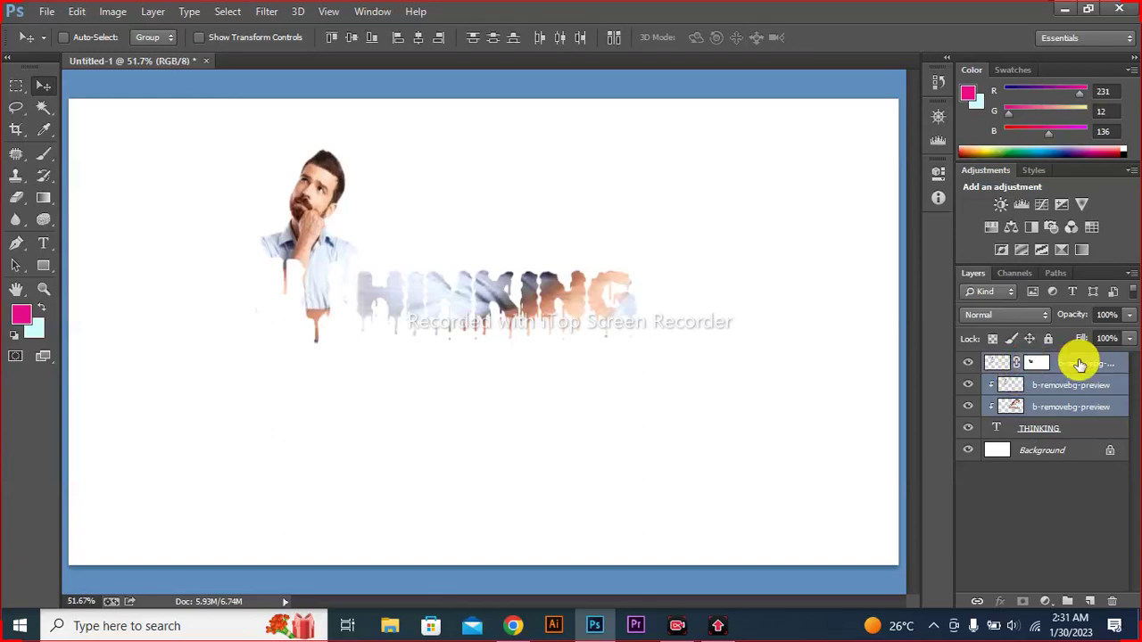
key(ctrl+e)
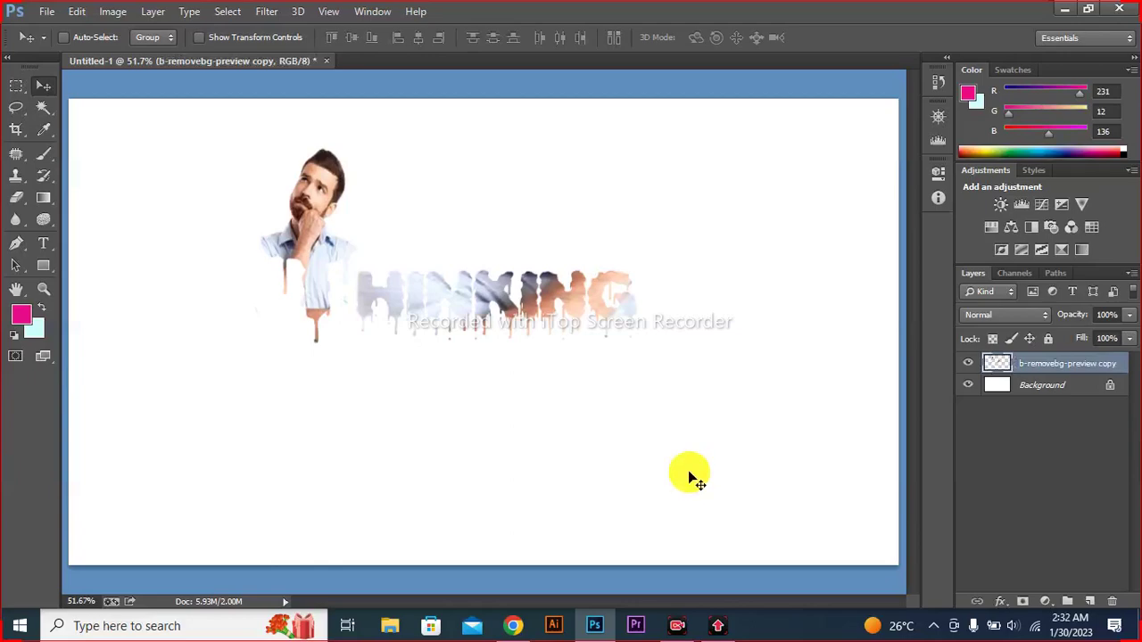
Step: Liquify the merged artwork with a size 45, pressure 100 warp brush, stretching the man's shirt and the THINKING letters into longer drips
click(267, 12)
click(296, 140)
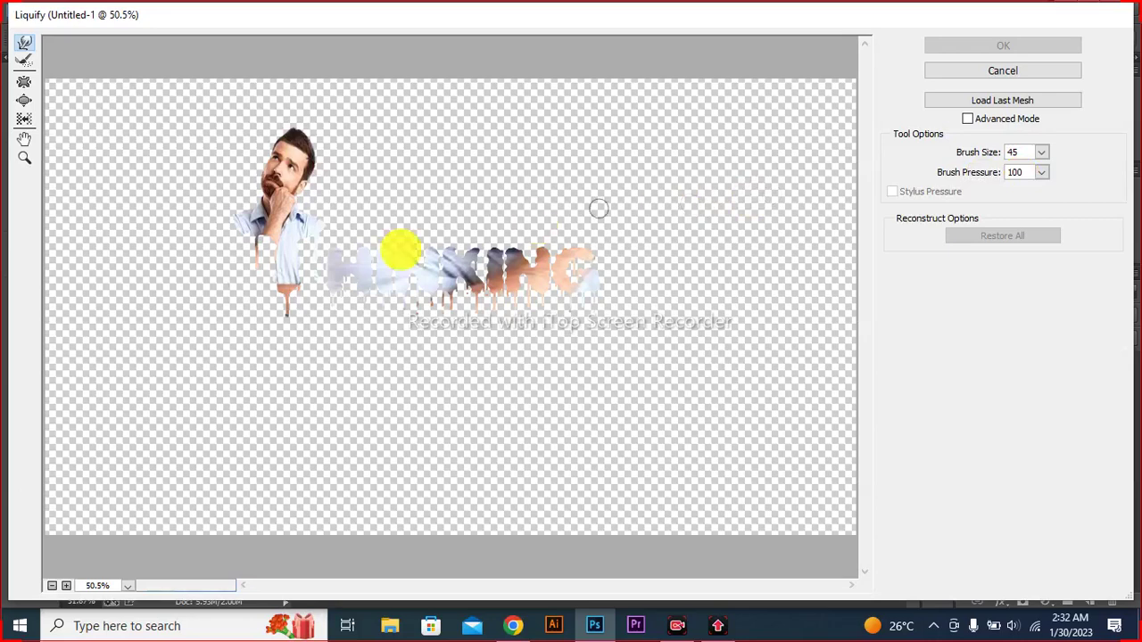
drag(274, 183, 270, 231)
key(ctrl+z)
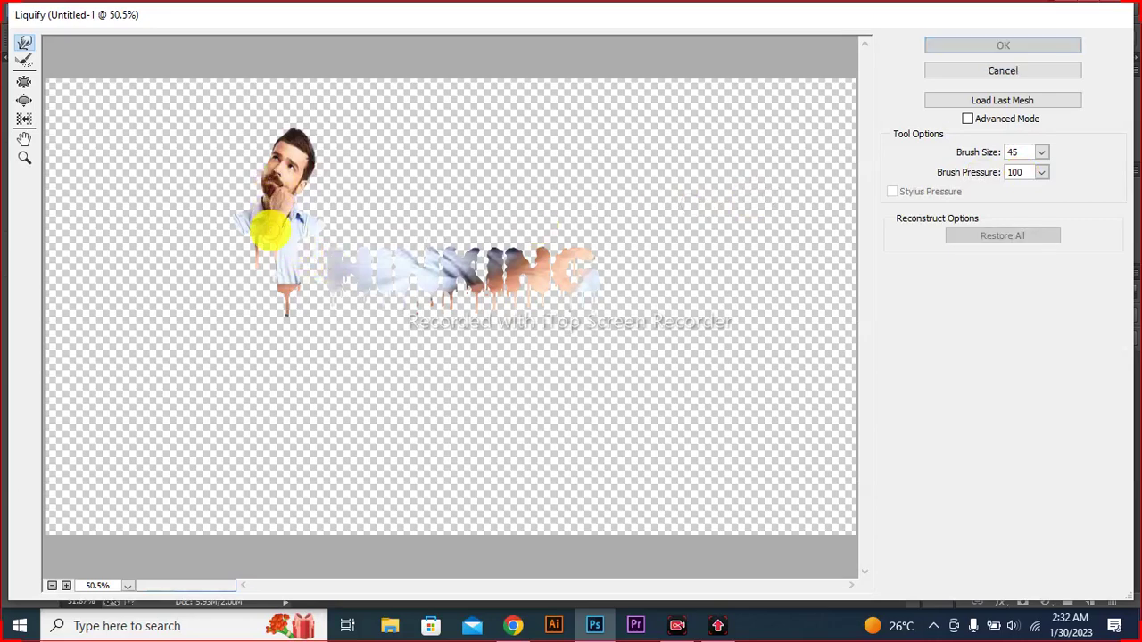
key(ctrl+z)
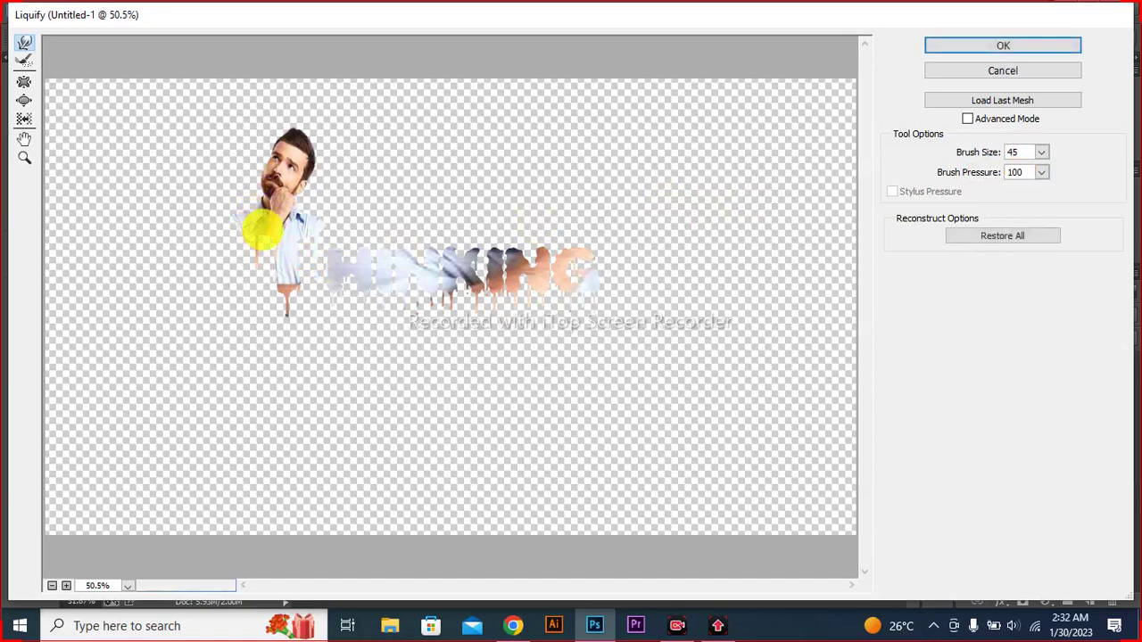
mouse_move(296, 225)
mouse_down()
mouse_move(285, 295)
mouse_move(295, 271)
mouse_up()
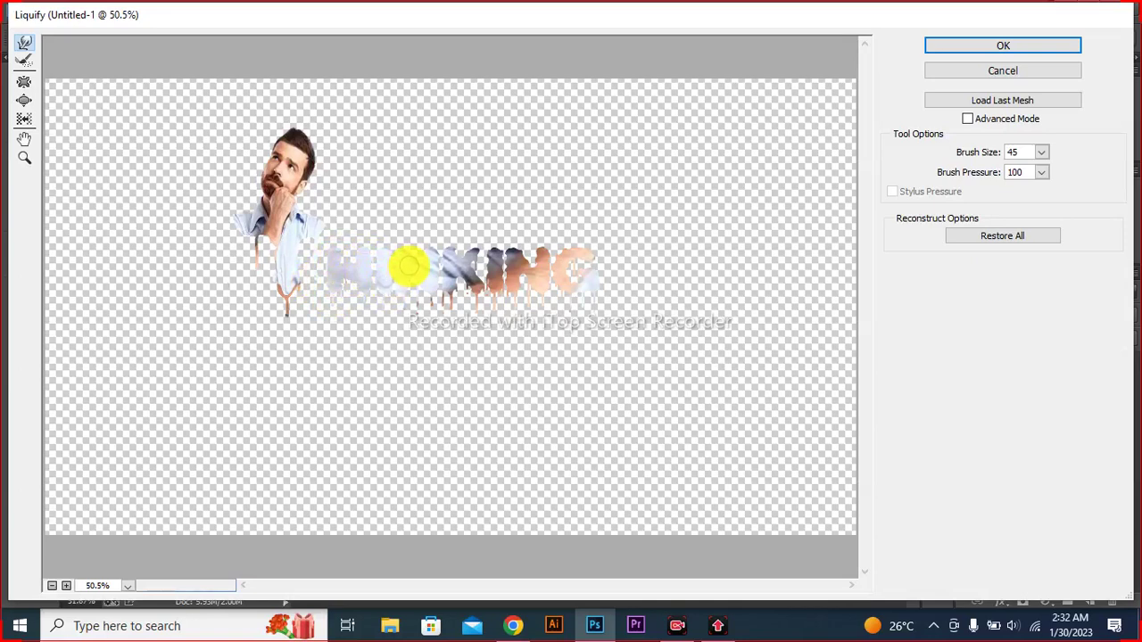
key(Return)
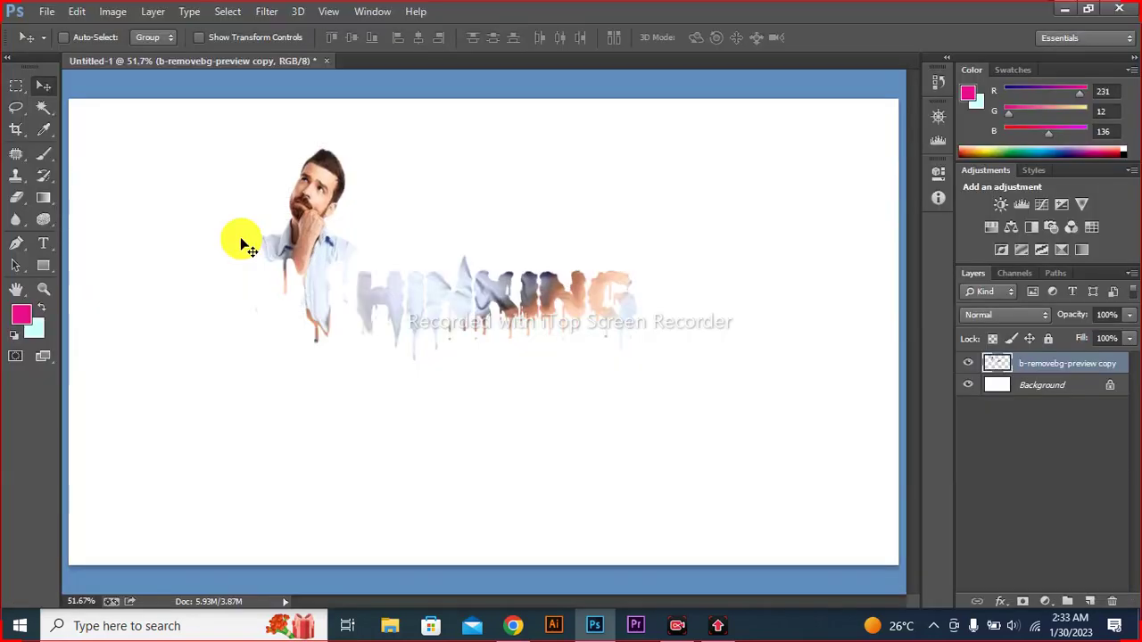
Step: Add a solid color fill layer in pink e70c88 directly above the Background
click(1021, 393)
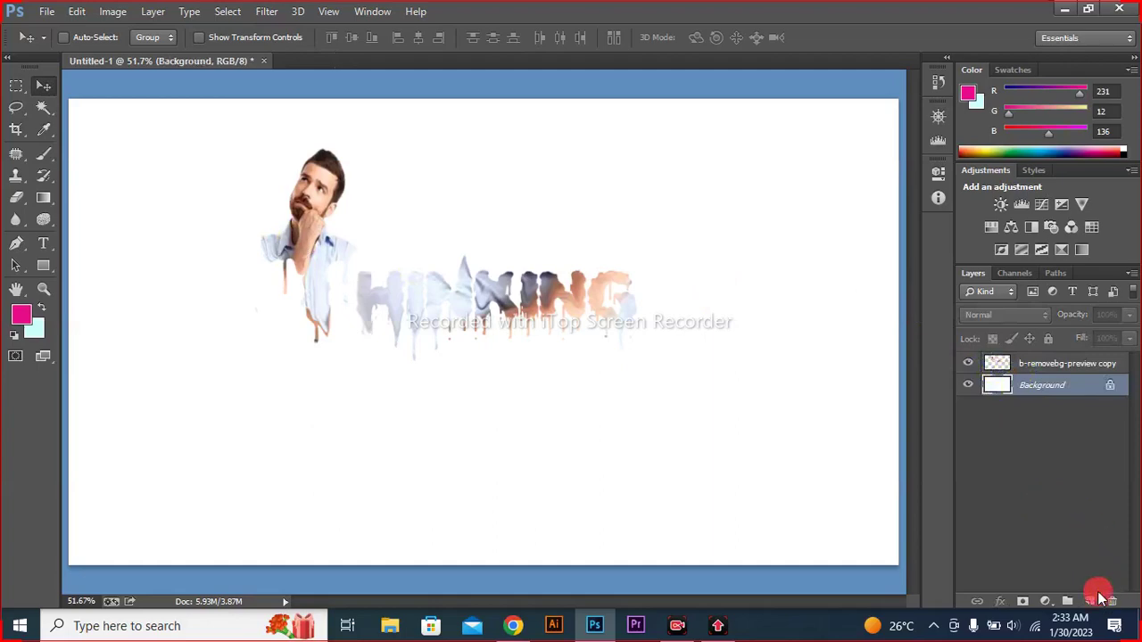
click(1046, 602)
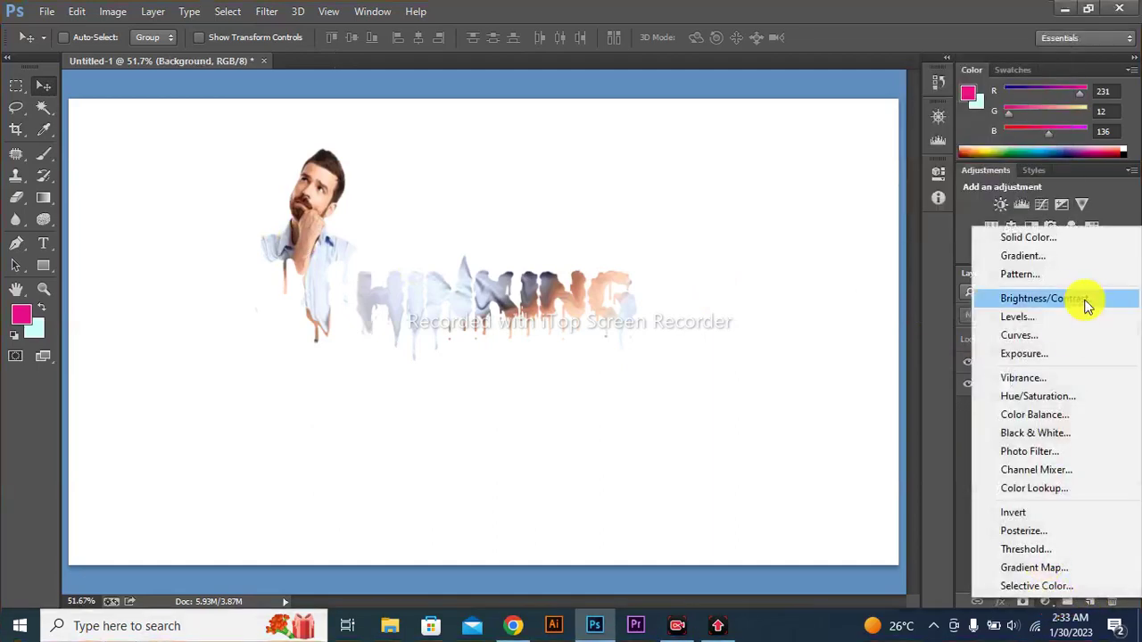
click(1076, 237)
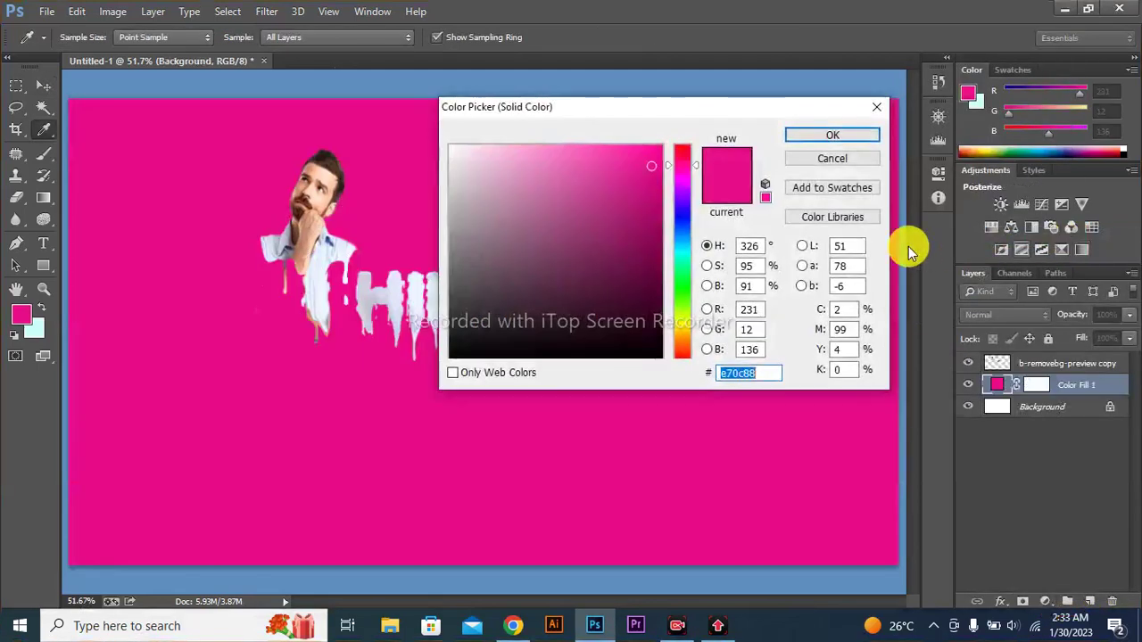
click(830, 134)
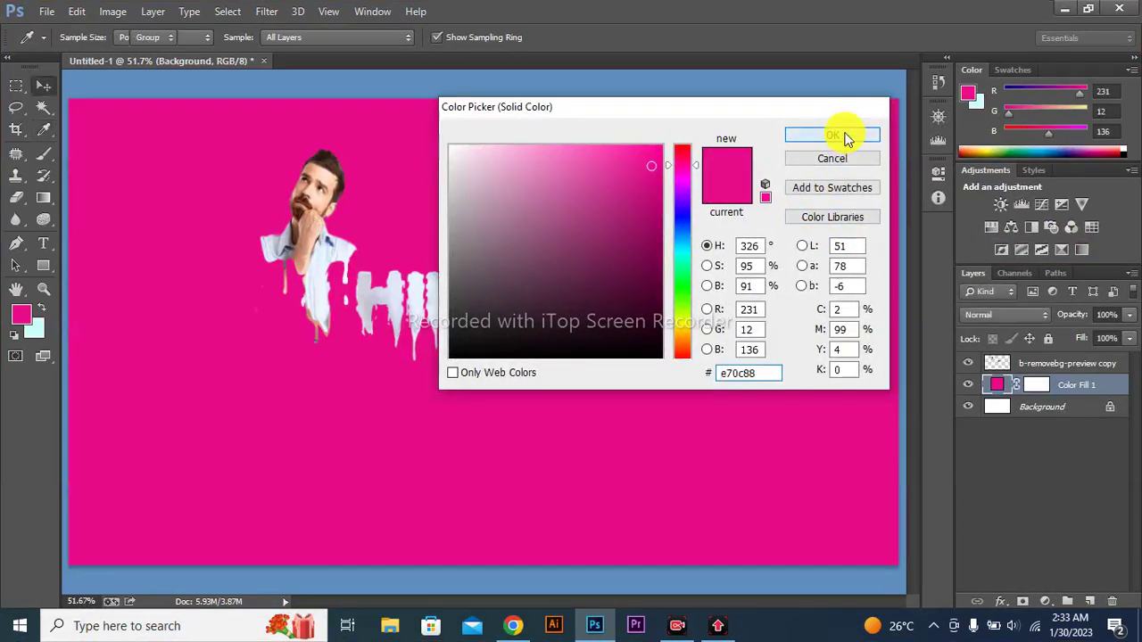
Step: Apply Bevel & Emboss and a brown-to-peach Gradient Overlay to the color fill layer, sampling gradient colors from the man's photo
double_click(1109, 389)
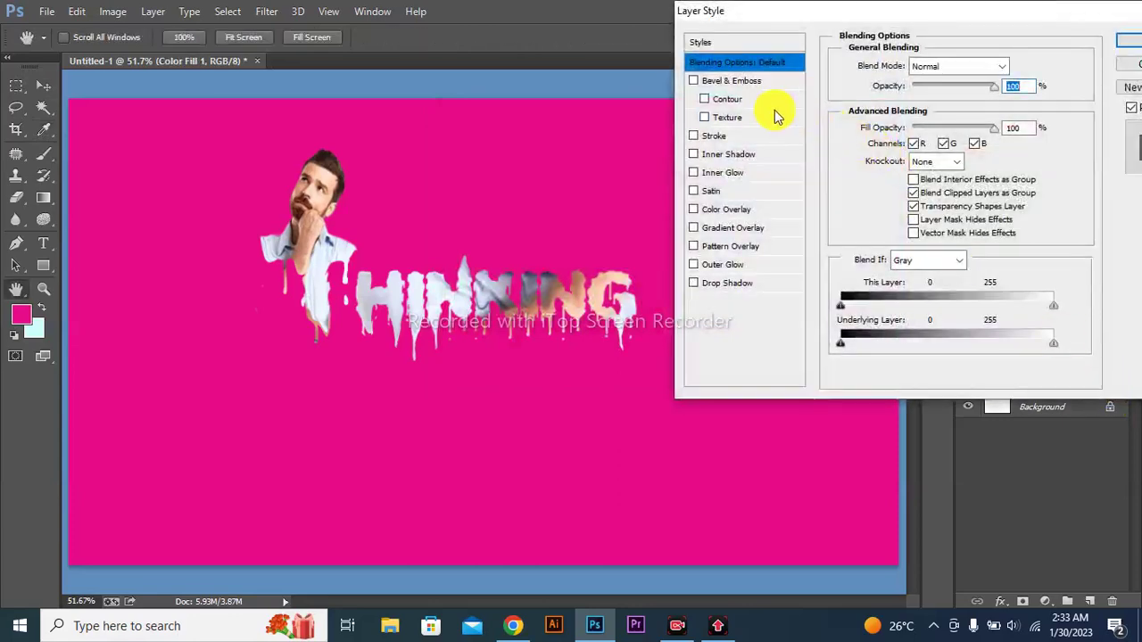
click(761, 83)
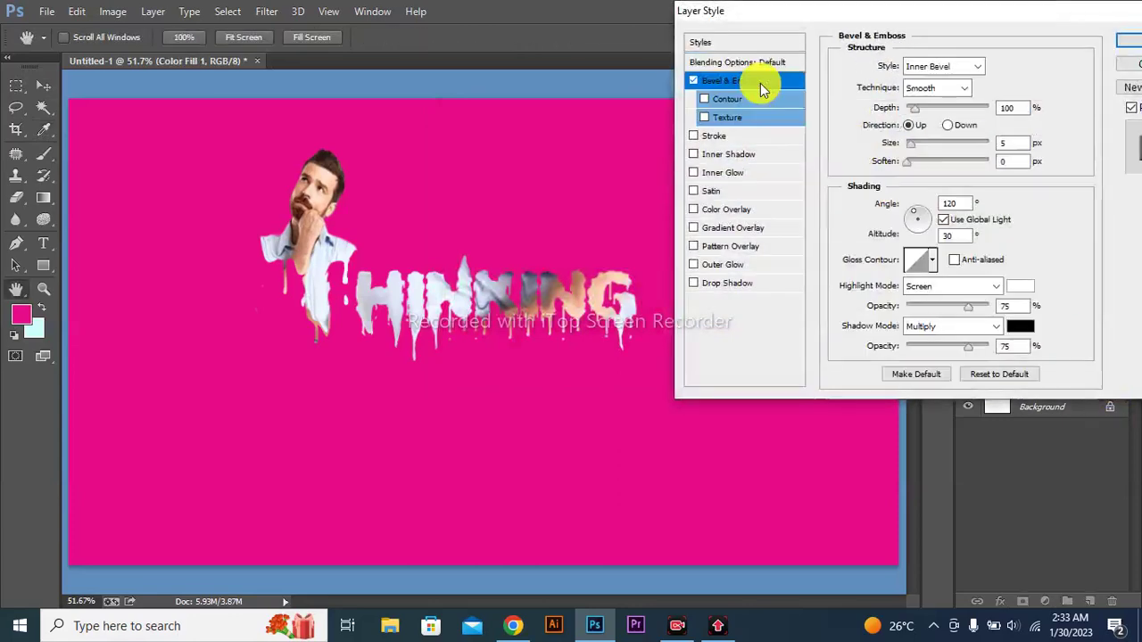
click(745, 228)
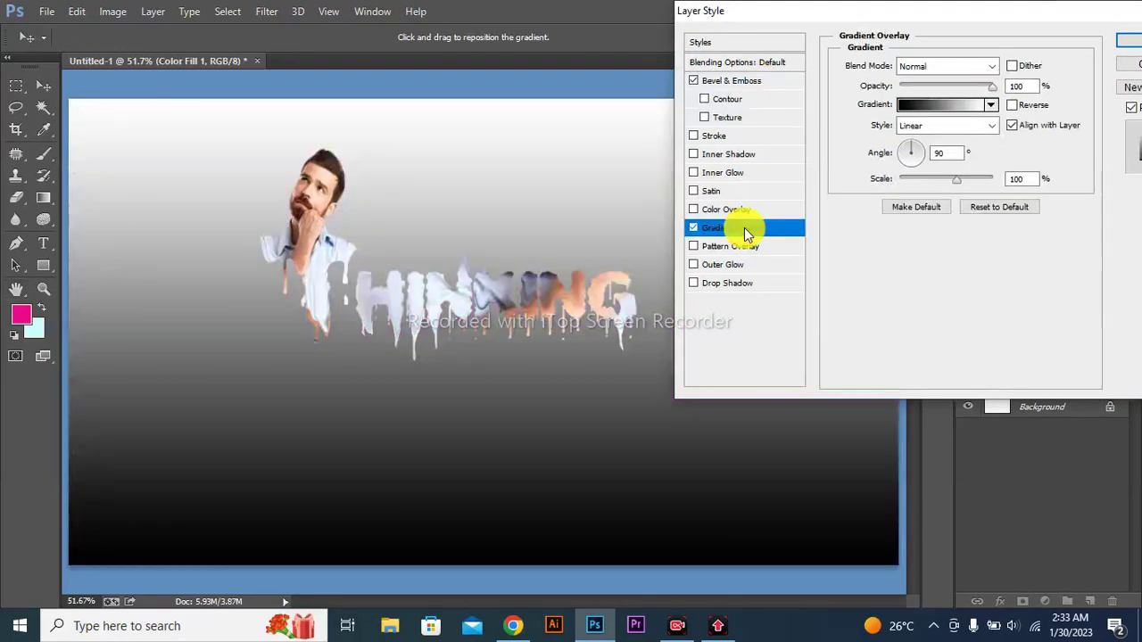
click(931, 105)
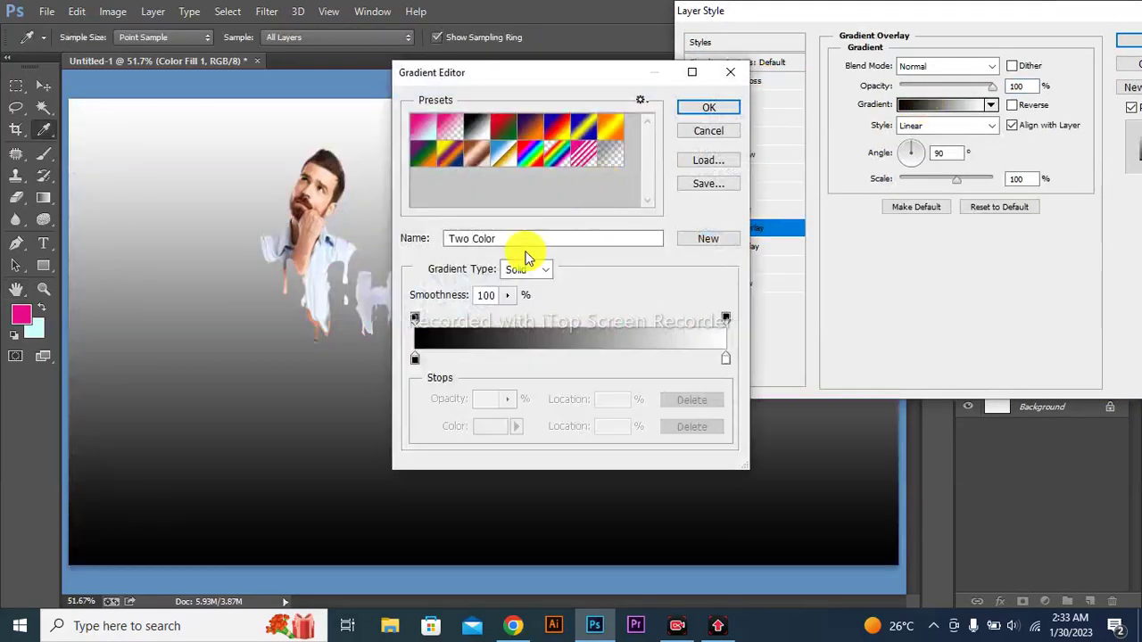
click(415, 358)
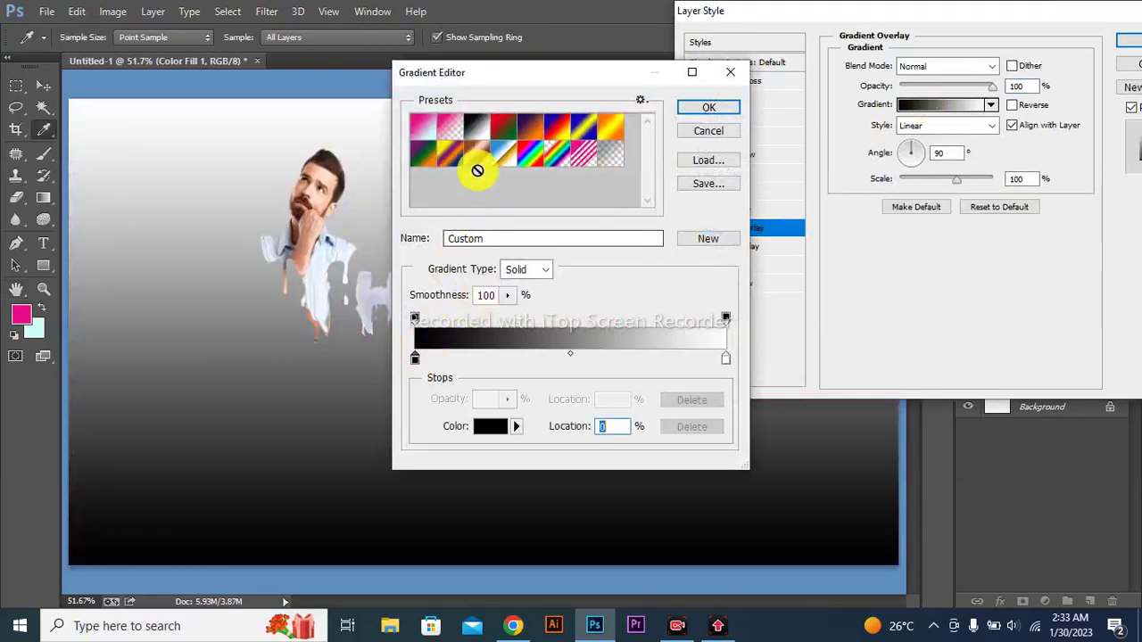
click(332, 244)
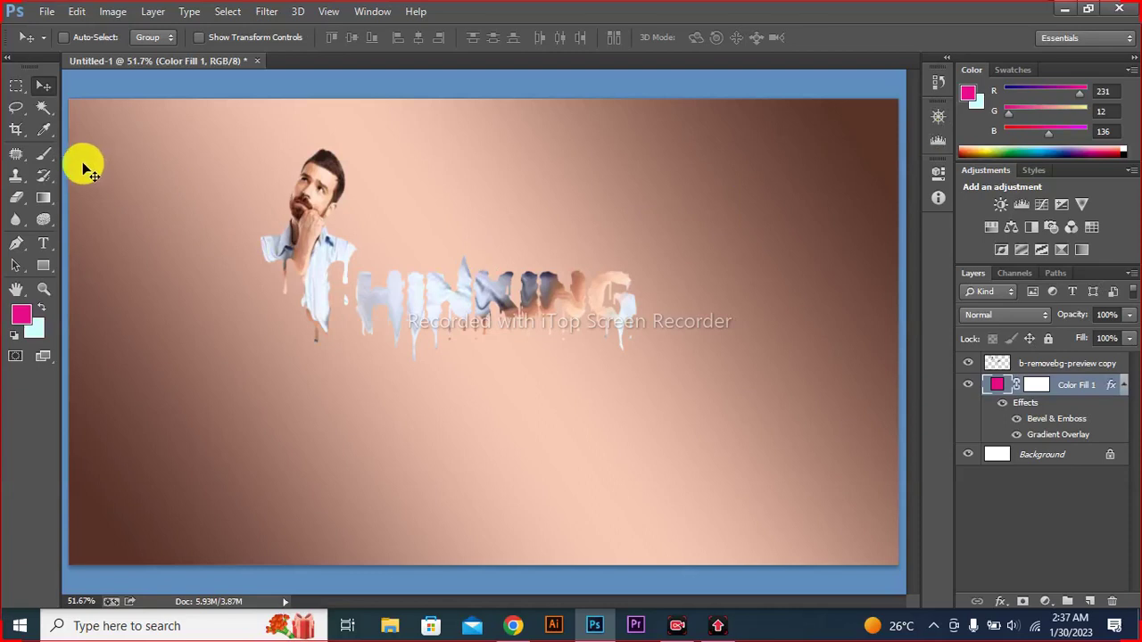
Step: Paint light blue and gray-blue splatters around the man on a new layer beneath the artwork, using a 300 px splatter brush
click(44, 154)
click(73, 37)
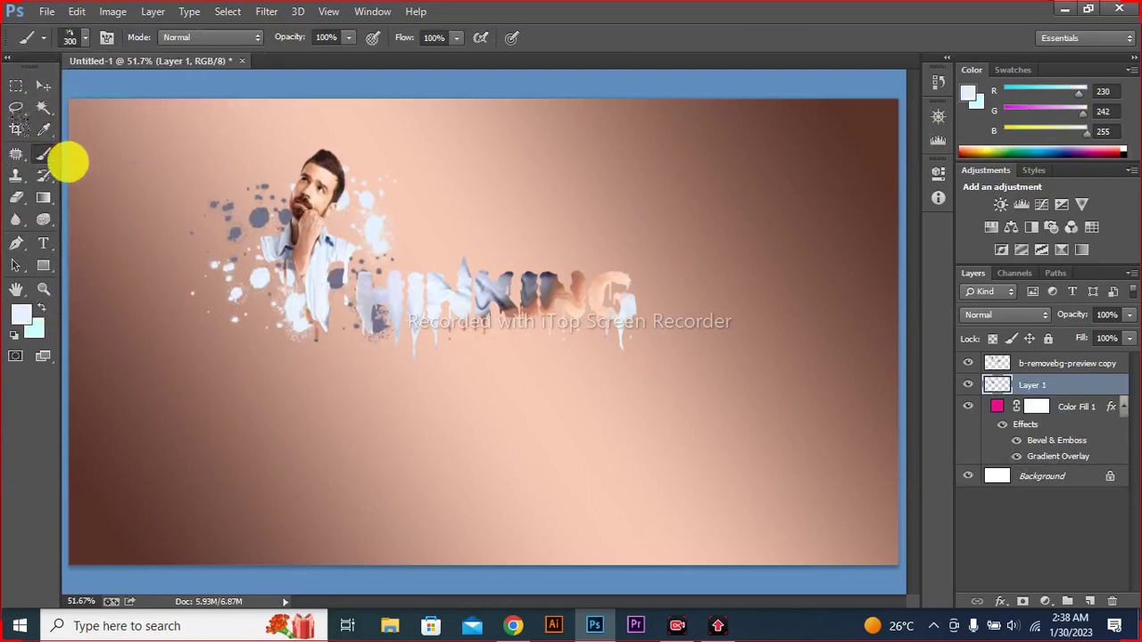
Step: Switch the Brush tool to a soft round brush at 300 px
right_click(43, 157)
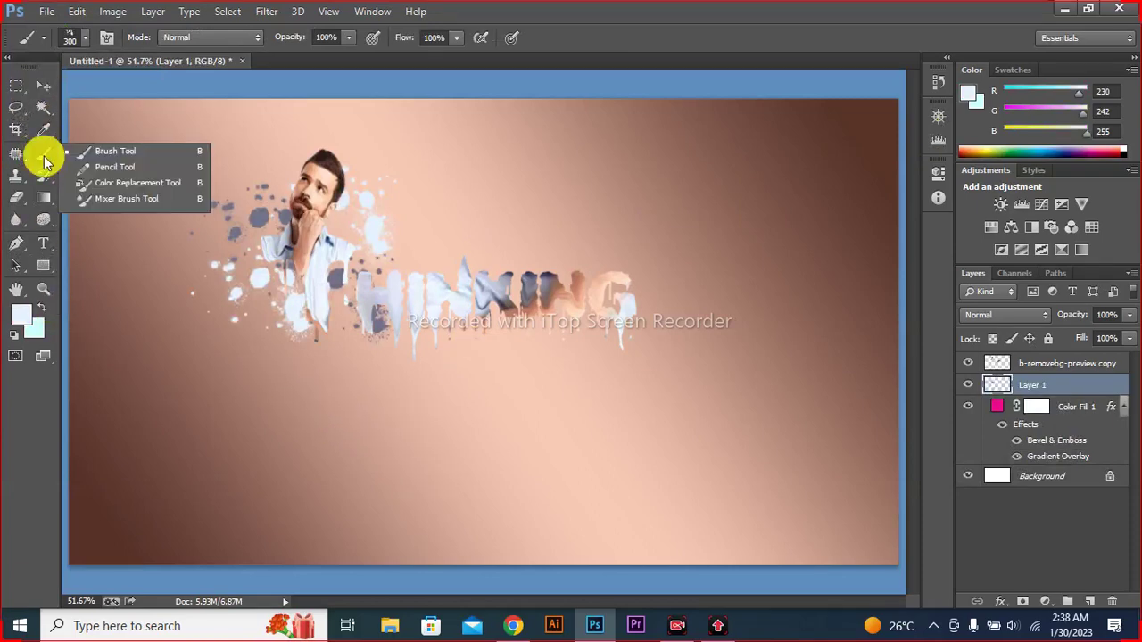
click(70, 152)
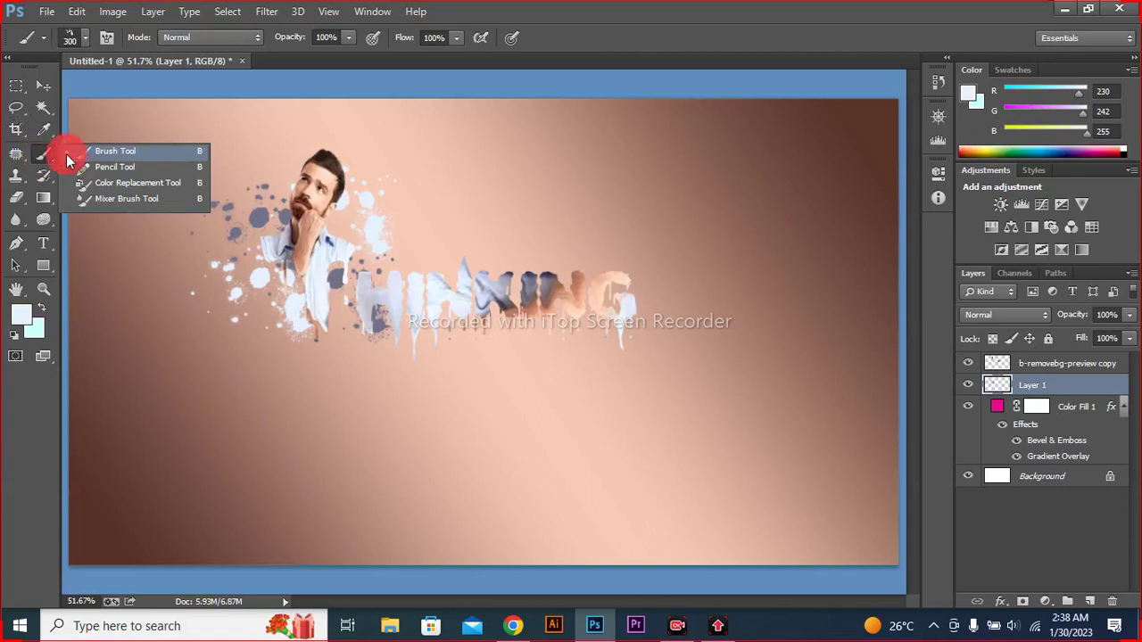
click(85, 39)
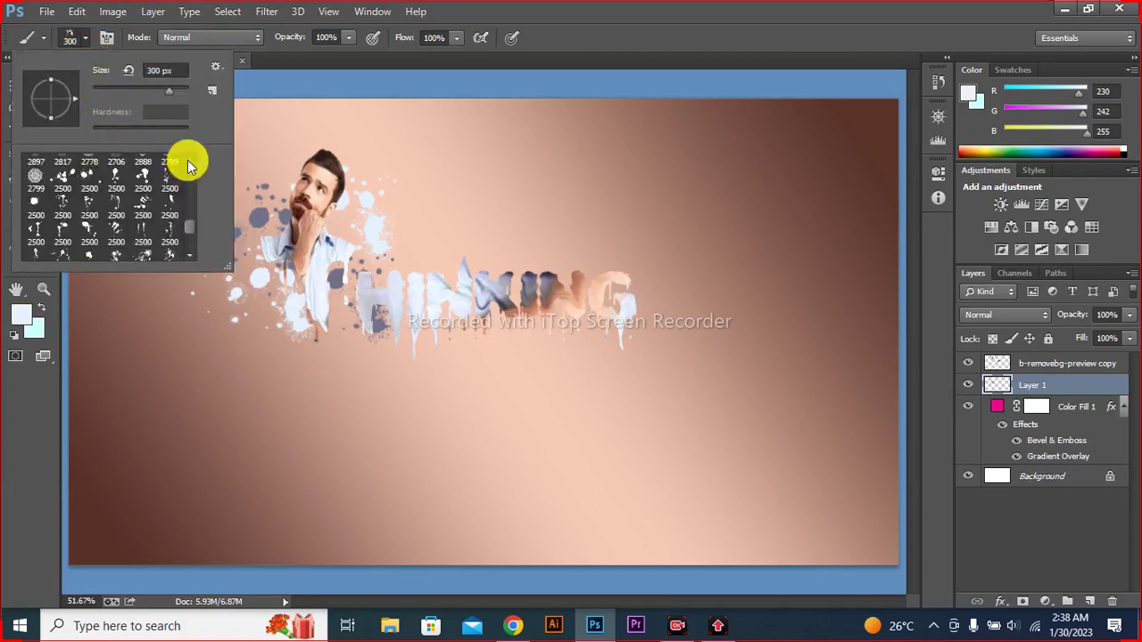
scroll(188, 165, up, 6)
scroll(191, 162, up, 8)
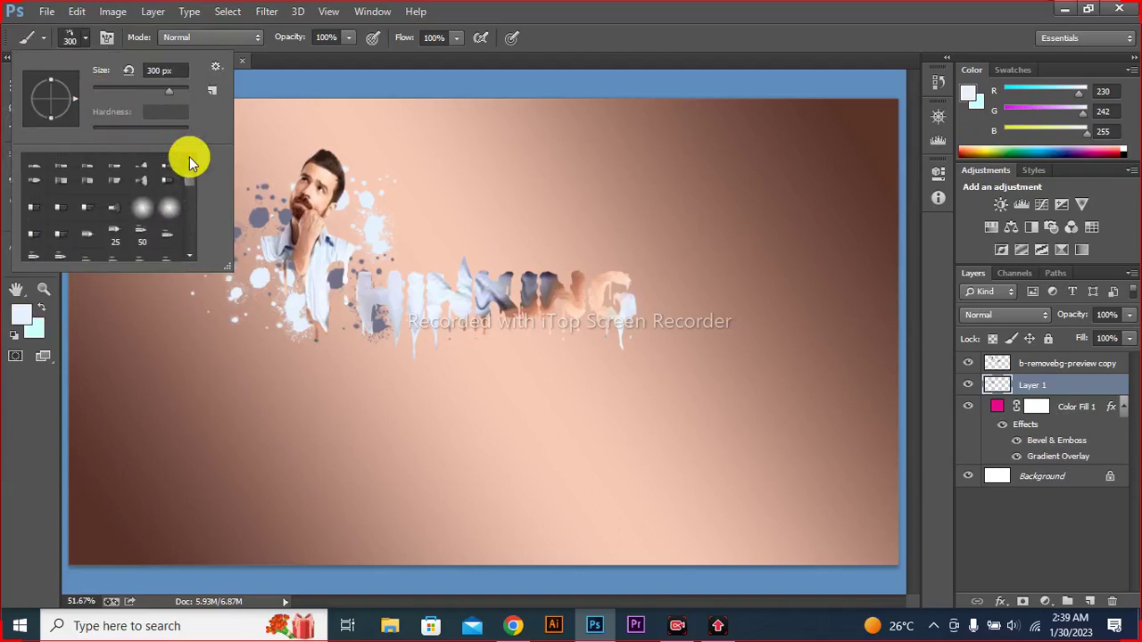
scroll(189, 157, up, 3)
click(457, 439)
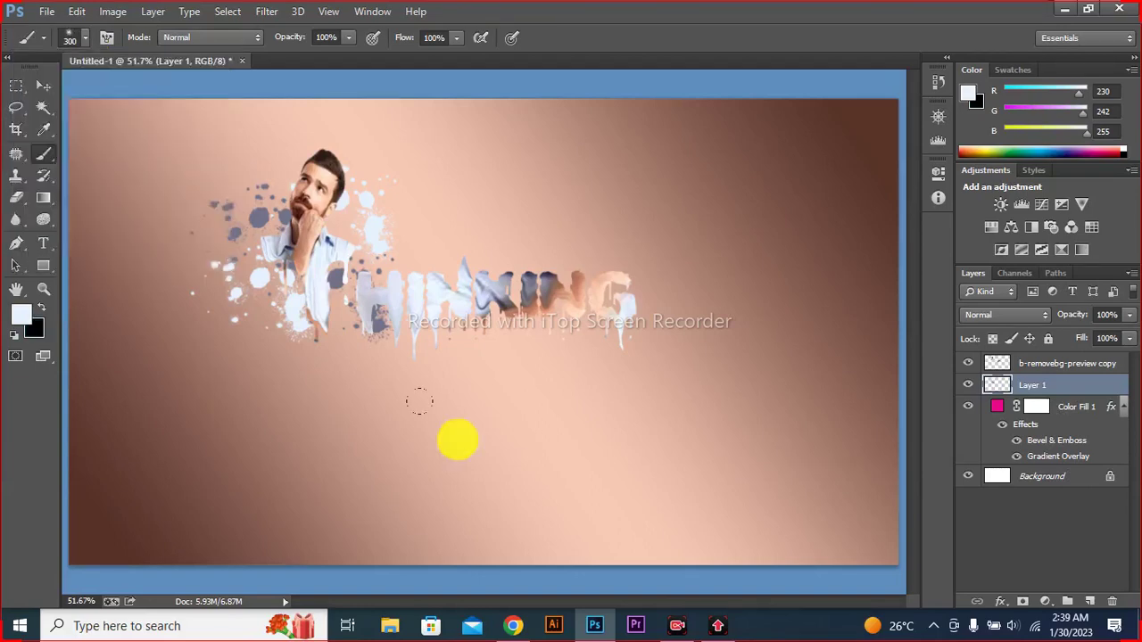
Step: Paint one soft black dab on the splatter layer, below the THINKING text, with the foreground color swapped to black
click(457, 439)
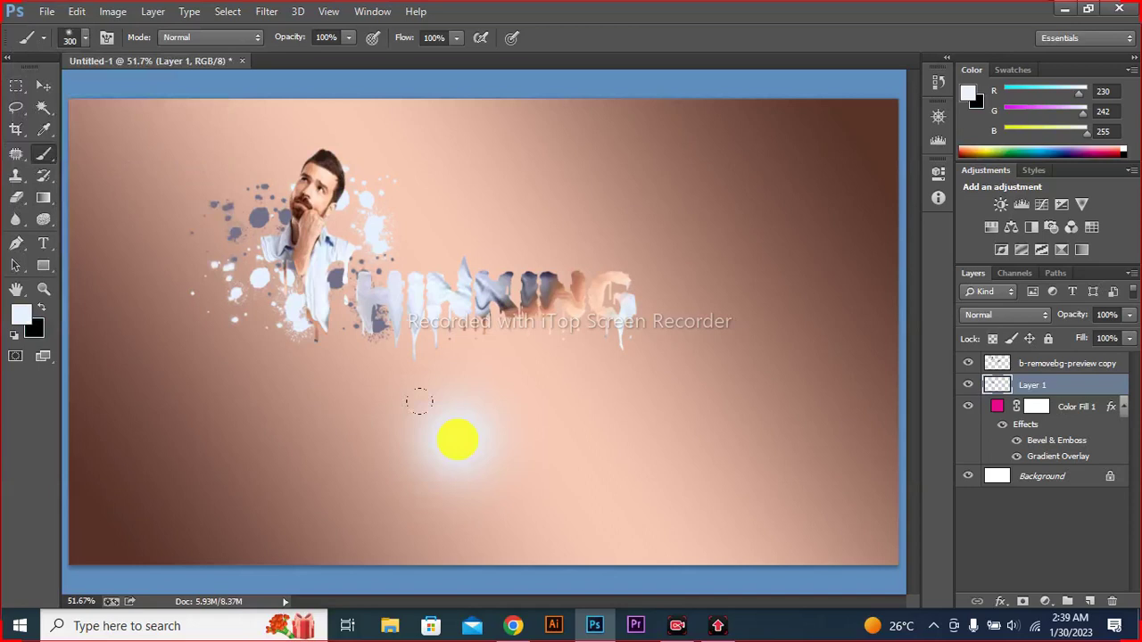
key(ctrl+z)
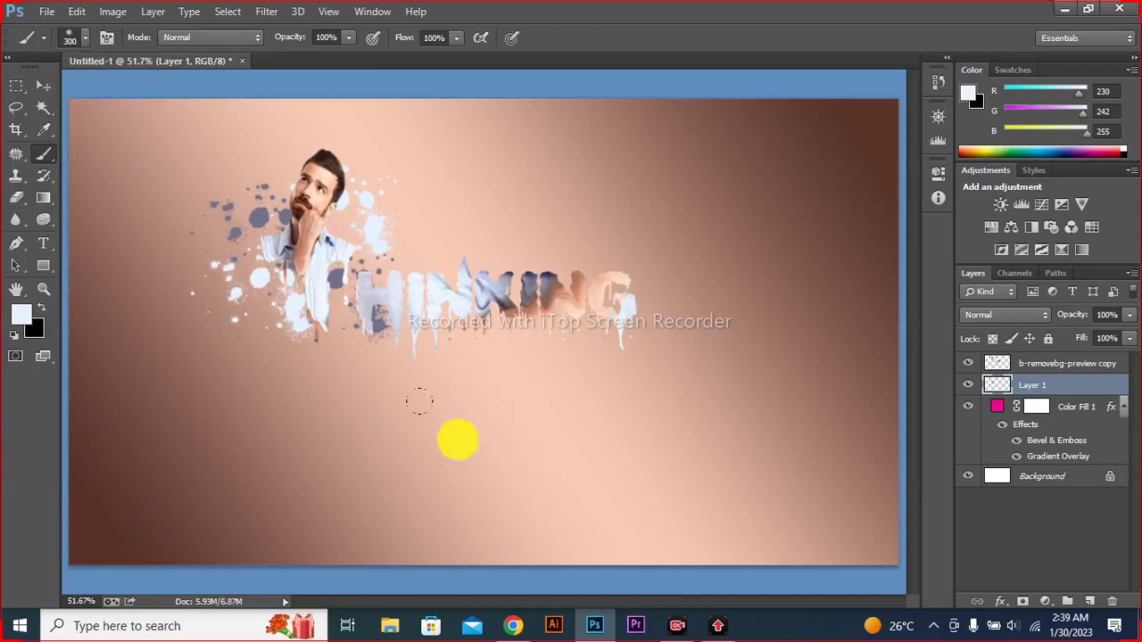
key(x)
click(443, 431)
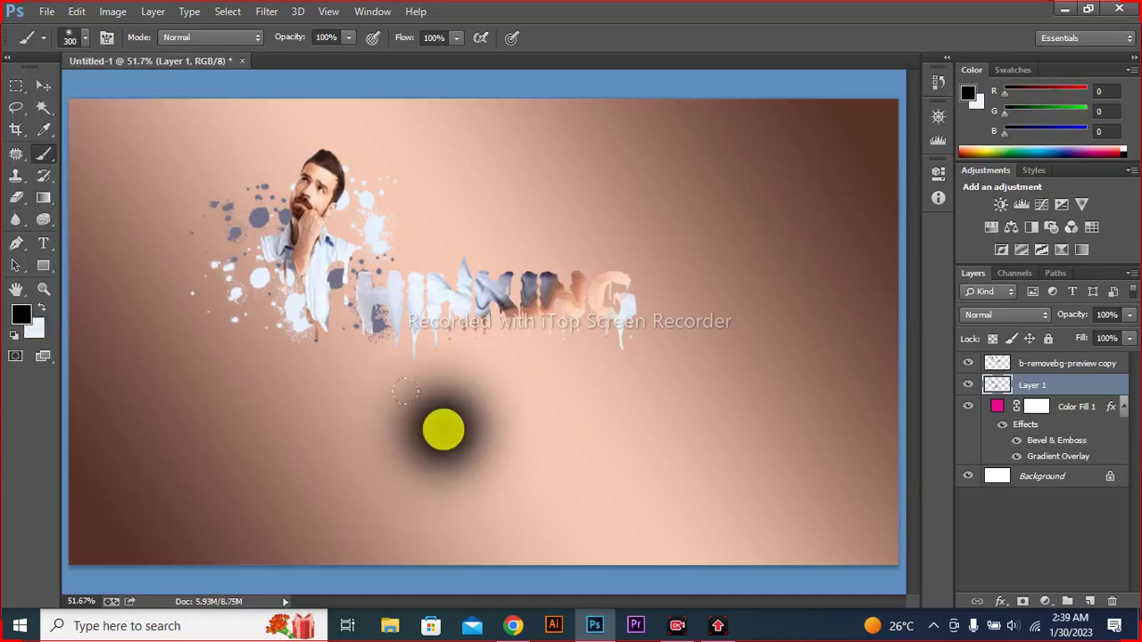